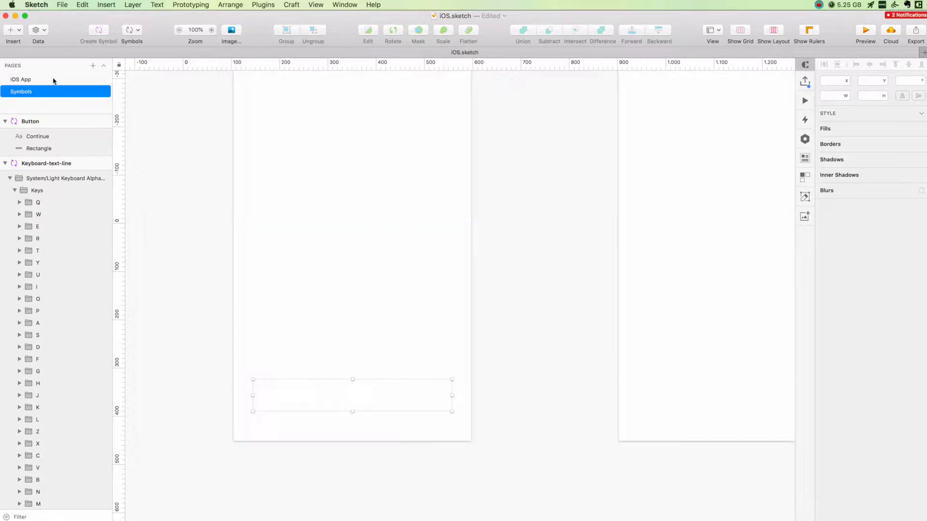
Copy the Continue button symbol from the Sign Up screen and place it over the Login button on the Log In screen at Y 440
scroll(210, 246, up, 1)
click(371, 465)
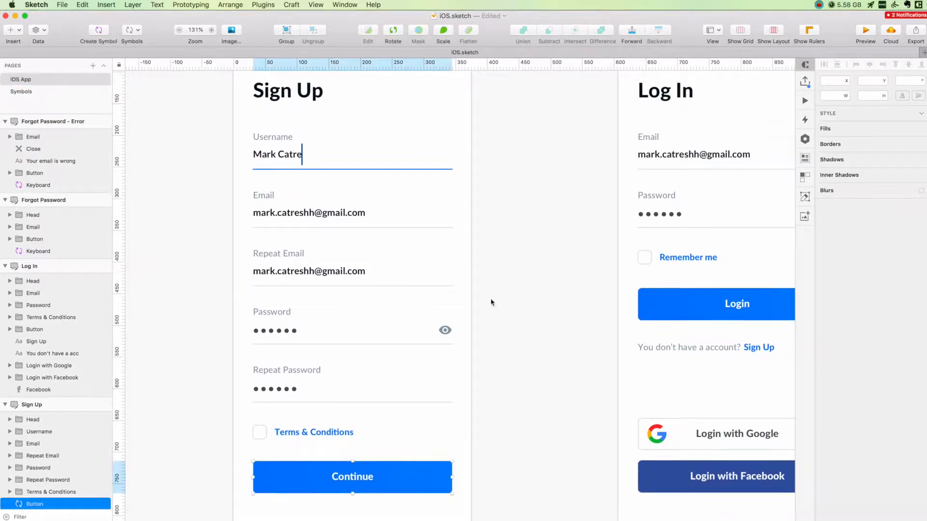
scroll(493, 297, right, 5)
scroll(494, 297, up, 2)
key(super+v)
drag(514, 311, 517, 381)
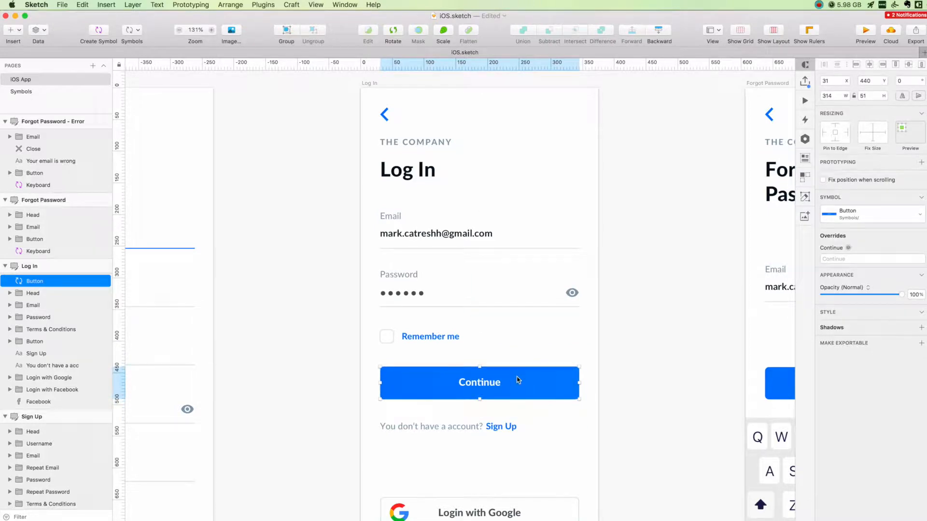
Delete the original Login button group beneath the symbol, keep the symbol in its place and set its label to Login
key(shift+Down)
key(shift+Down)
key(shift+Down)
click(517, 381)
key(Delete)
click(521, 389)
key(shift+Up)
key(shift+Up)
key(shift+Up)
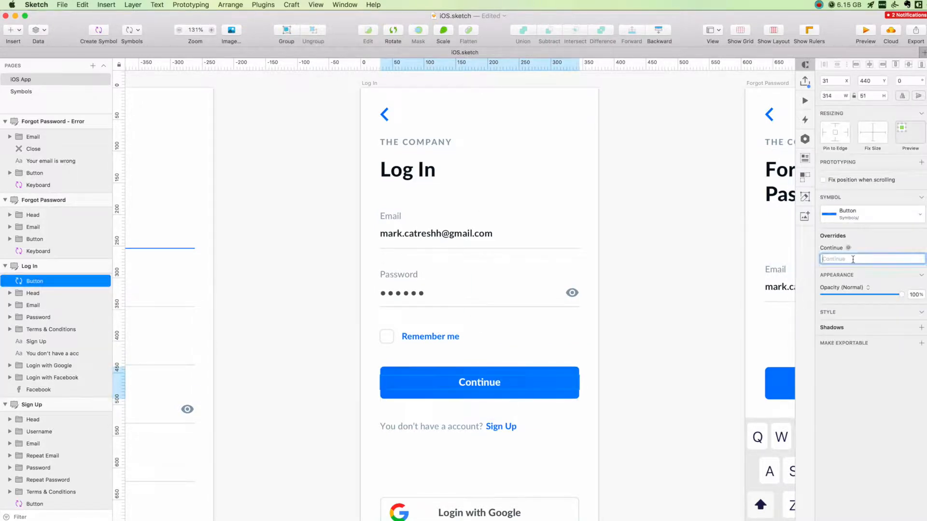
Replace the button group on the Forgot Password screen with the Login button symbol, ordered between the Email group and Keyboard layers
scroll(593, 351, right, 6)
click(563, 384)
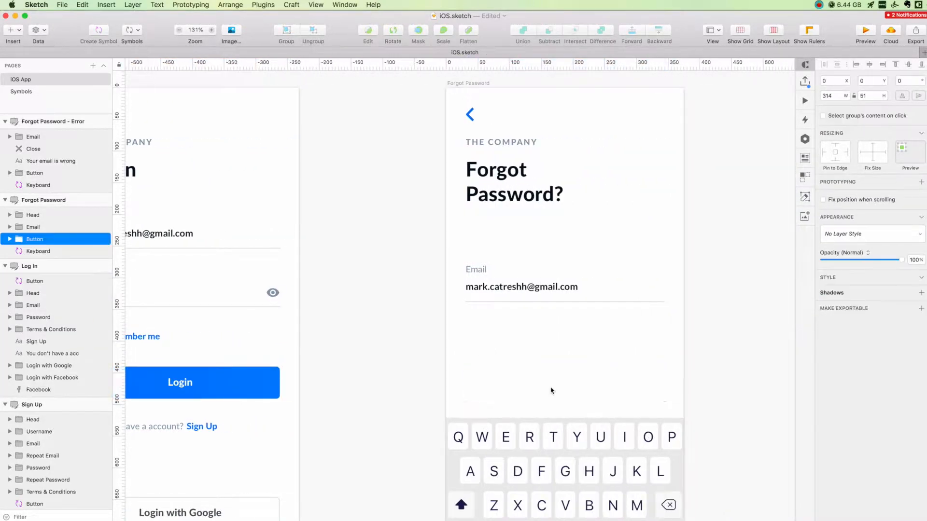
key(Delete)
key(super+v)
drag(57, 225, 50, 250)
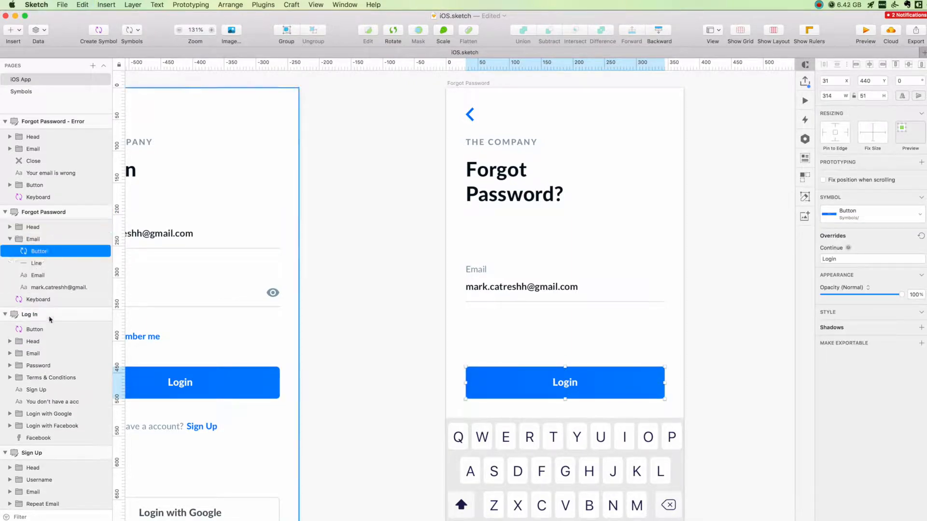
drag(51, 297, 43, 288)
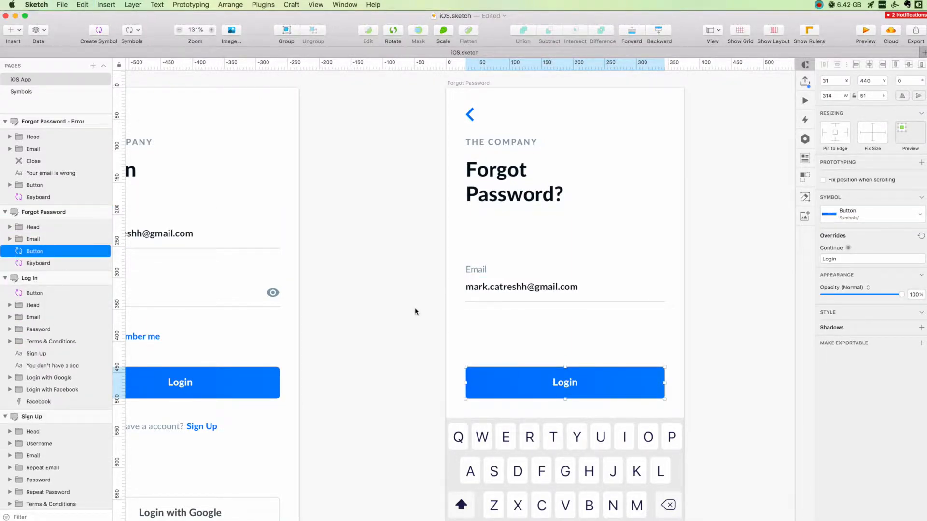
Replace the button group on the Forgot Password - Error screen with the Login button symbol, ordered just above the Keyboard layer
scroll(415, 255, right, 8)
click(426, 383)
key(Delete)
key(super+v)
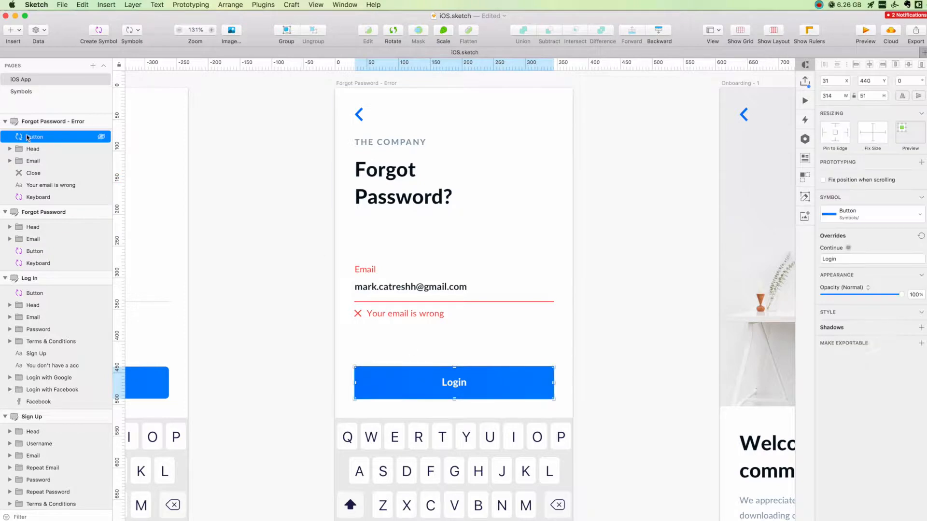
drag(103, 197, 101, 192)
Paste the Login button symbol onto the Onboarding - 1 screen and place it over the Continue button
scroll(497, 327, right, 6)
scroll(497, 328, down, 3)
click(554, 445)
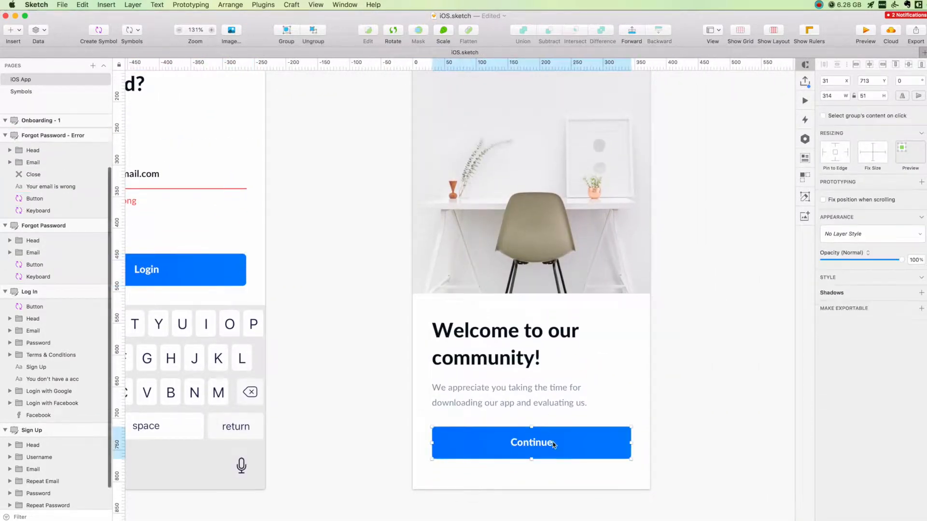
key(super+v)
drag(562, 305, 558, 452)
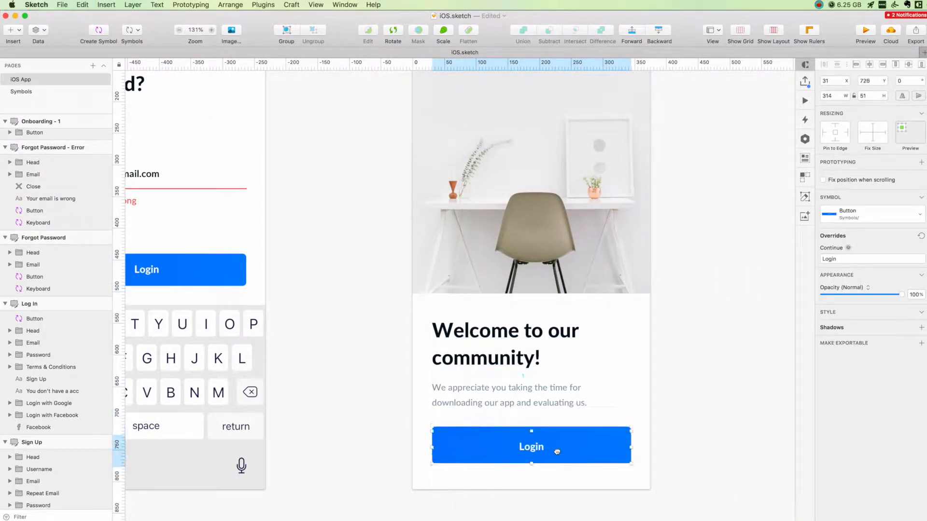
Delete the original Continue button on Onboarding - 1, move the symbol to Y 713 and set its label to Continue
click(555, 441)
key(Delete)
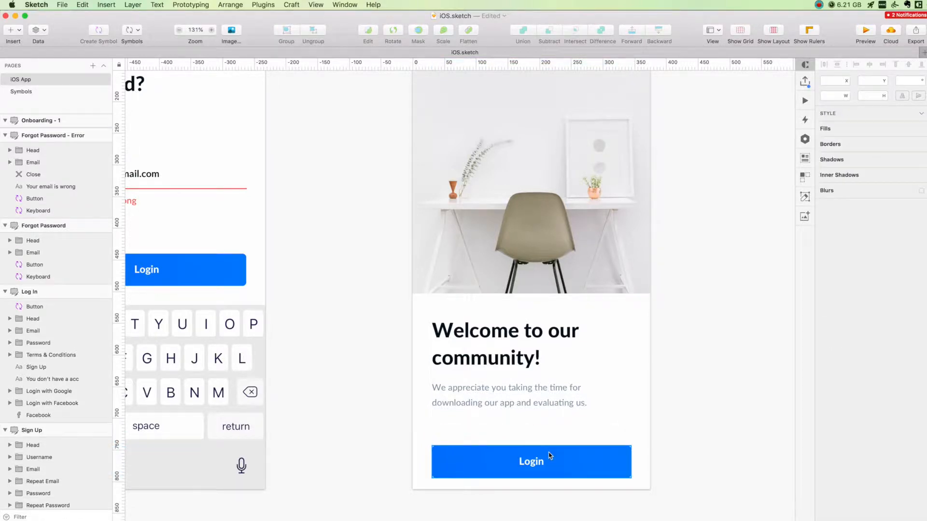
click(550, 456)
key(shift+Up)
key(shift+Up)
key(shift+Up)
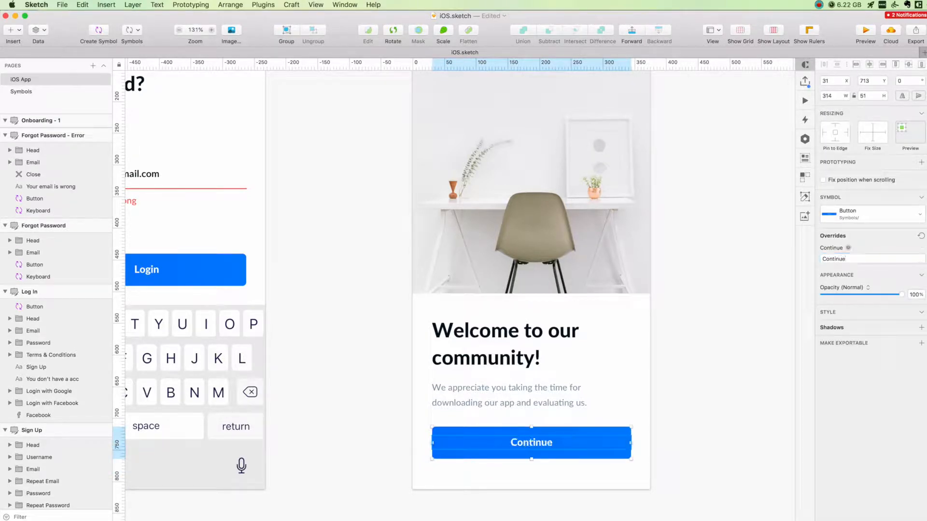
Convert the blue back arrow on the Onboarding - 1 screen into a symbol named Arrow
scroll(212, 293, down, 5)
click(228, 292)
scroll(251, 287, left, 5)
click(475, 145)
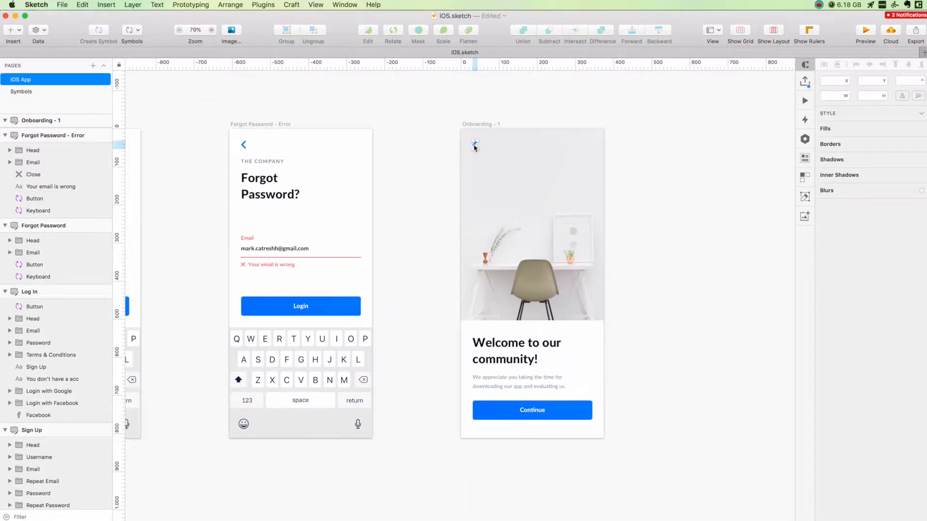
scroll(475, 146, up, 5)
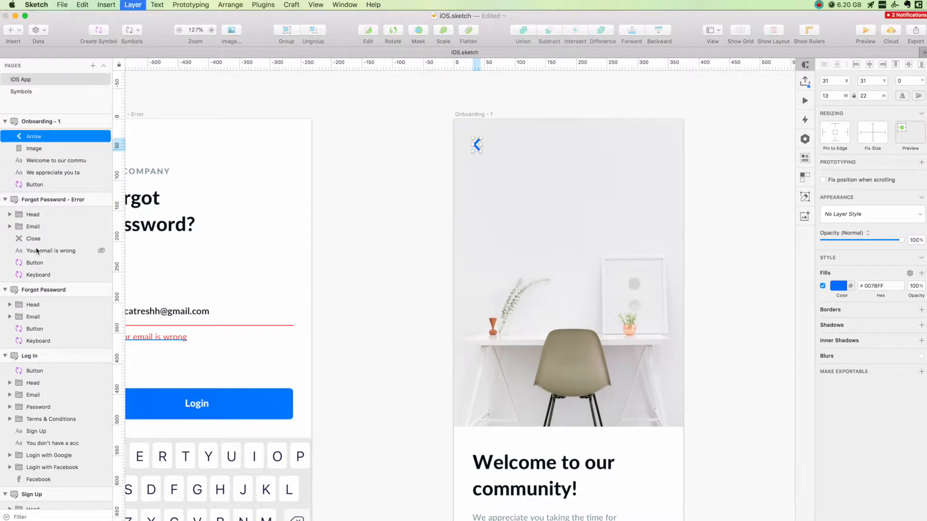
key(super+alt+k)
key(Return)
Replace the back arrow in the Head group of the Forgot Password - Error screen with the Arrow symbol
scroll(324, 147, left, 5)
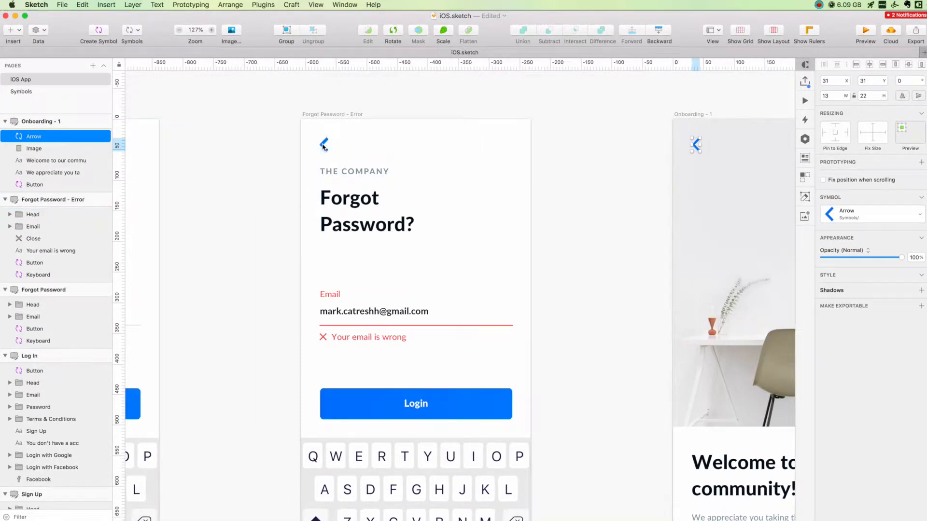
super+click(324, 146)
key(super+v)
click(67, 238)
key(Delete)
Replace the back arrow in the Head group of the Forgot Password screen with the Arrow symbol
scroll(223, 204, left, 8)
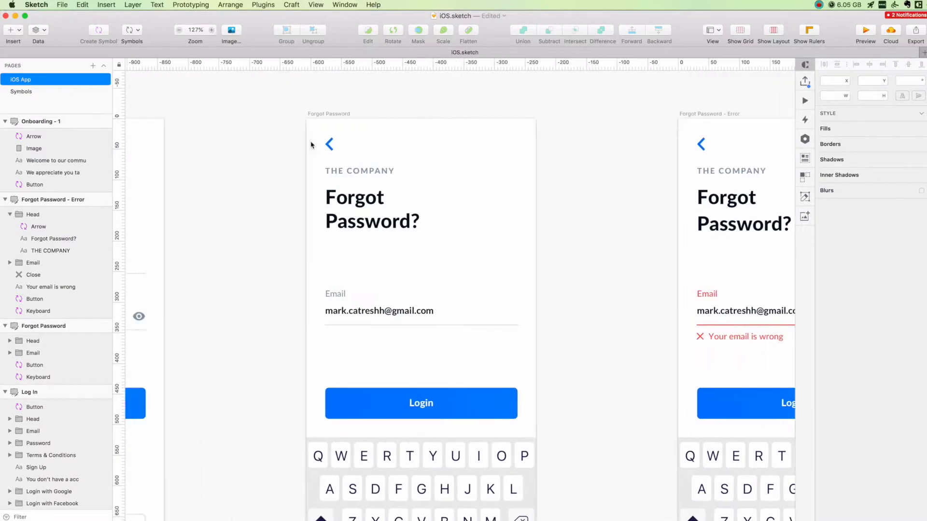
super+click(328, 146)
key(super+v)
click(59, 367)
key(Delete)
Replace the back arrow in the Head group of the Log In screen with the Arrow symbol
scroll(204, 241, left, 8)
super+click(198, 148)
scroll(198, 149, left, 3)
key(super+v)
click(101, 479)
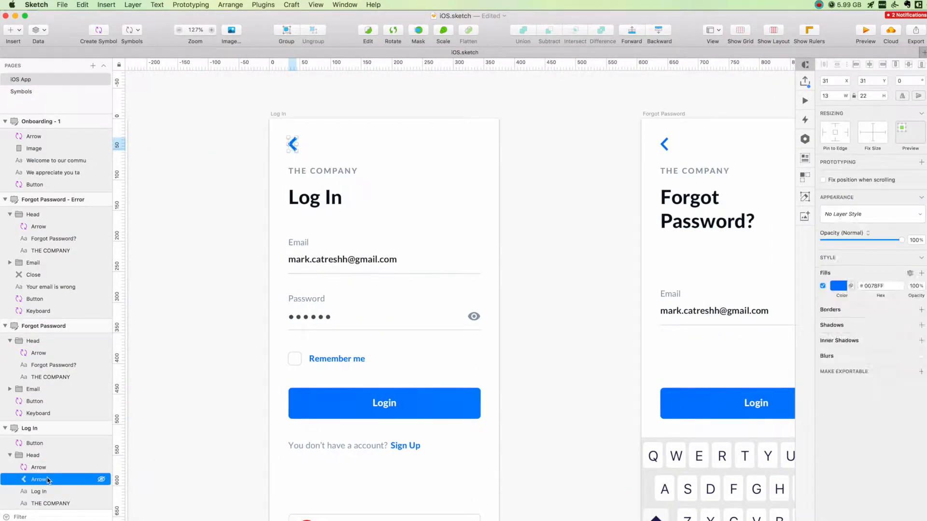
key(Delete)
Replace the back arrow in the Head group of the Sign Up screen with the Arrow symbol
scroll(268, 153, left, 8)
super+click(269, 153)
key(super+v)
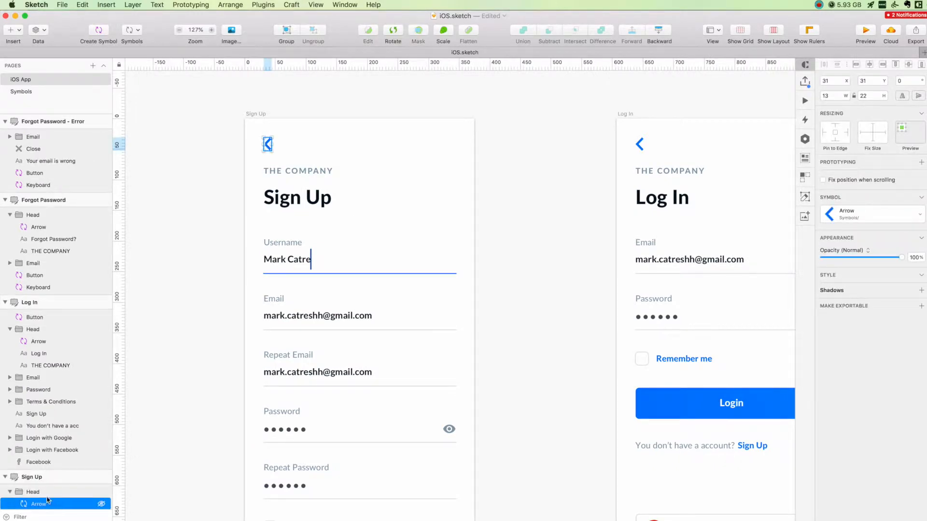
scroll(82, 449, down, 1)
click(53, 494)
key(Delete)
Convert the Username field group on the Sign Up screen into a symbol named Input / Filled
scroll(320, 180, left, 6)
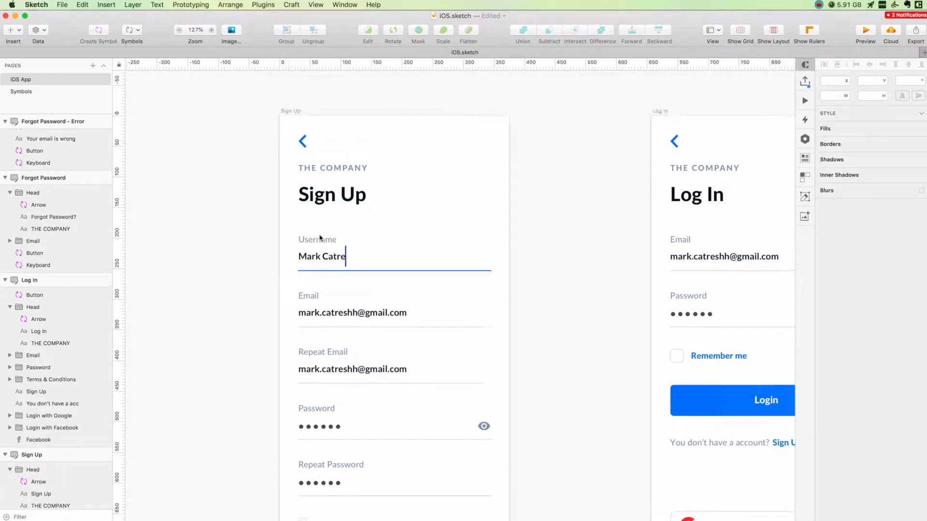
scroll(340, 234, right, 4)
click(289, 246)
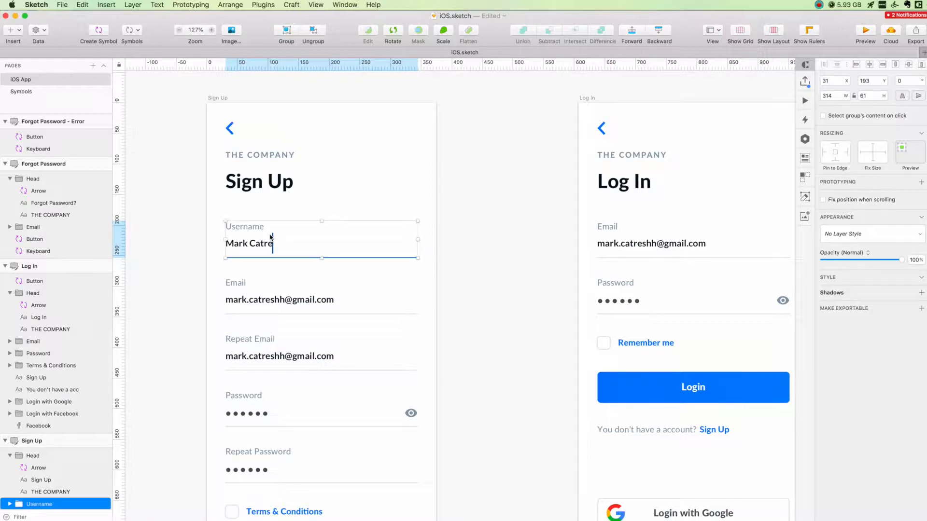
key(super+alt+k)
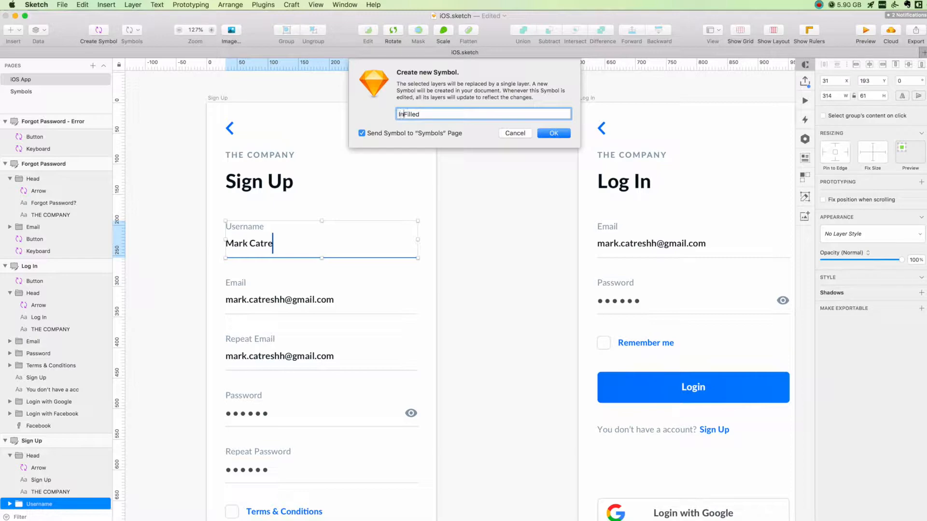
key(Return)
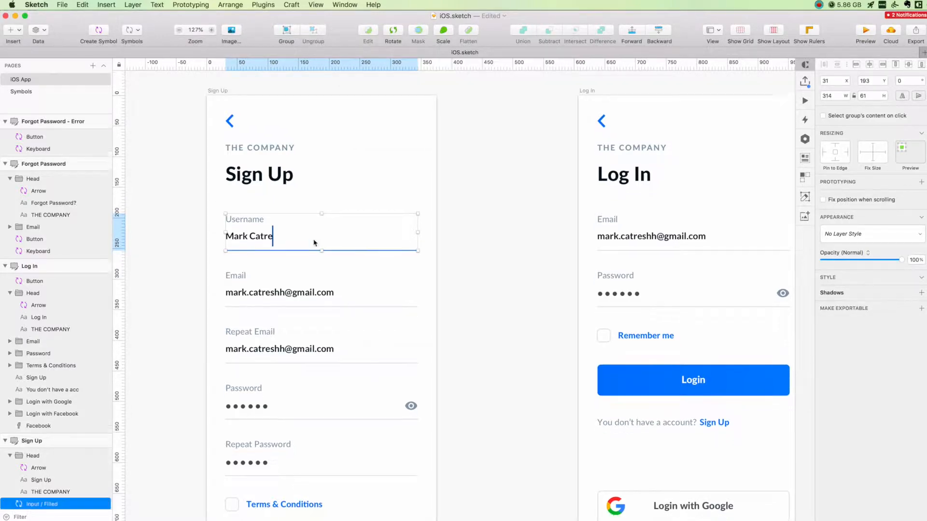
Convert the Email field group on the Sign Up screen into a symbol named Input / Filled
scroll(459, 263, down, 5)
scroll(460, 262, right, 15)
scroll(459, 262, left, 15)
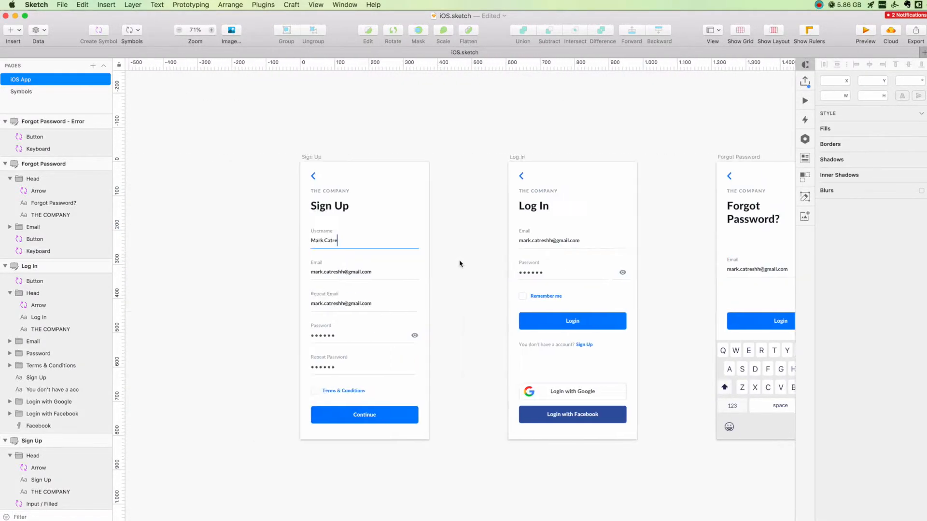
scroll(311, 268, up, 5)
click(357, 285)
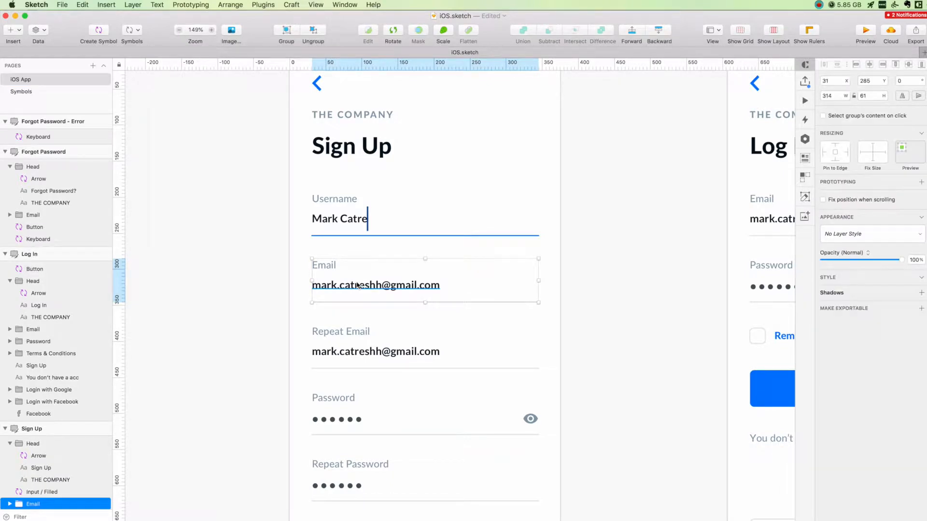
key(super+alt+k)
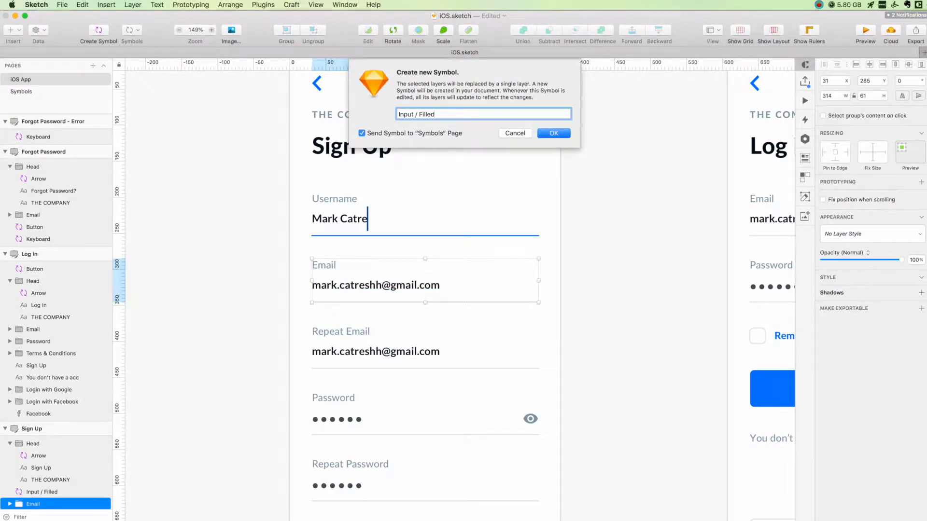
key(Return)
Rename the Username field's symbol on the Symbols page and its layer on the Sign Up screen as Input / Selection
click(331, 219)
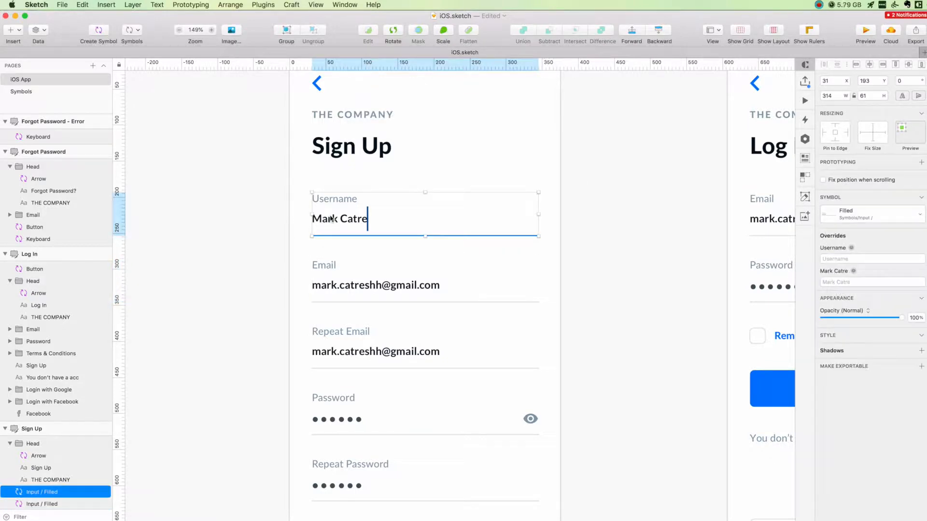
click(21, 91)
double_click(474, 291)
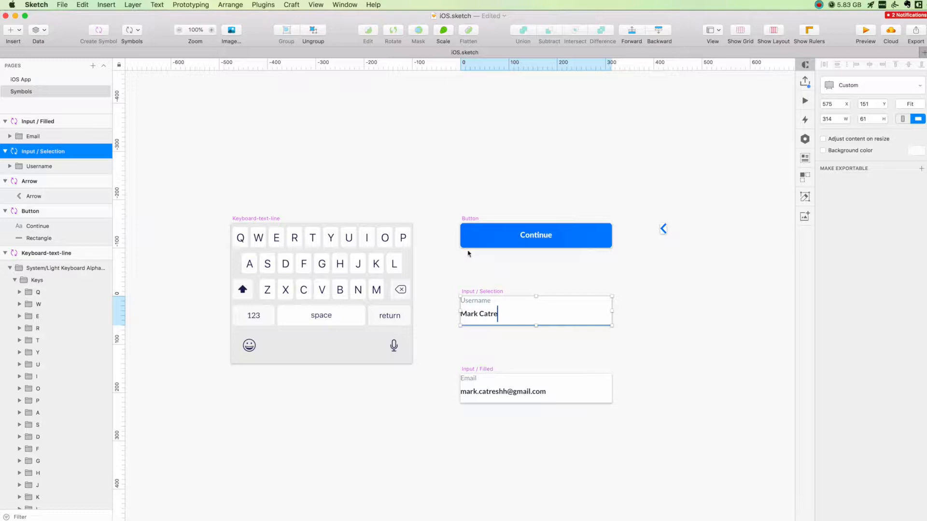
click(53, 83)
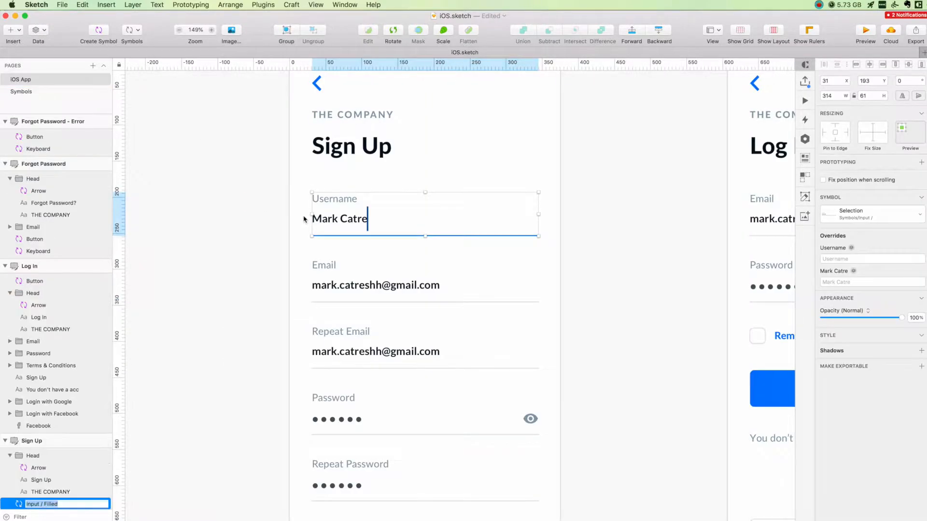
Rename the Email field's symbol layer on the Sign Up screen as Input / Email
click(371, 266)
scroll(315, 270, down, 2)
scroll(308, 261, right, 1)
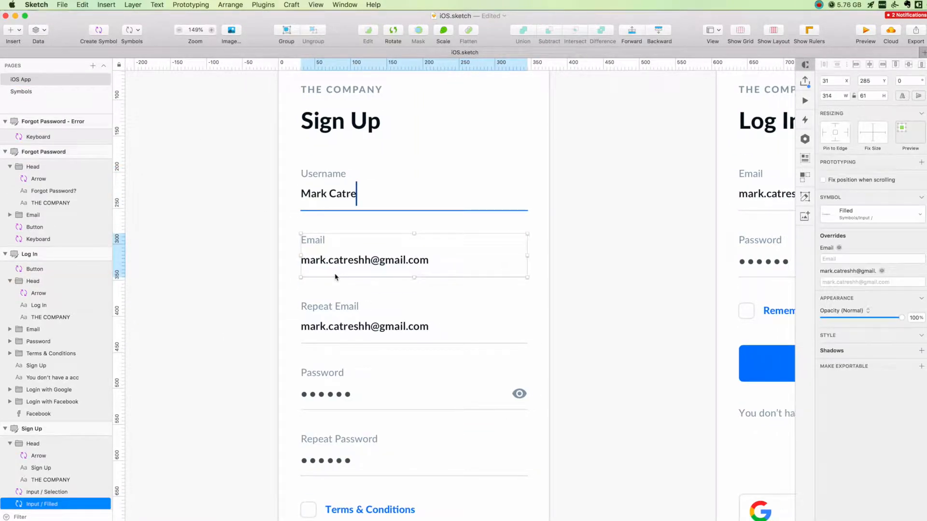
scroll(337, 277, down, 2)
scroll(424, 261, right, 2)
scroll(424, 261, down, 1)
click(297, 240)
scroll(297, 239, up, 3)
scroll(290, 240, up, 2)
click(286, 203)
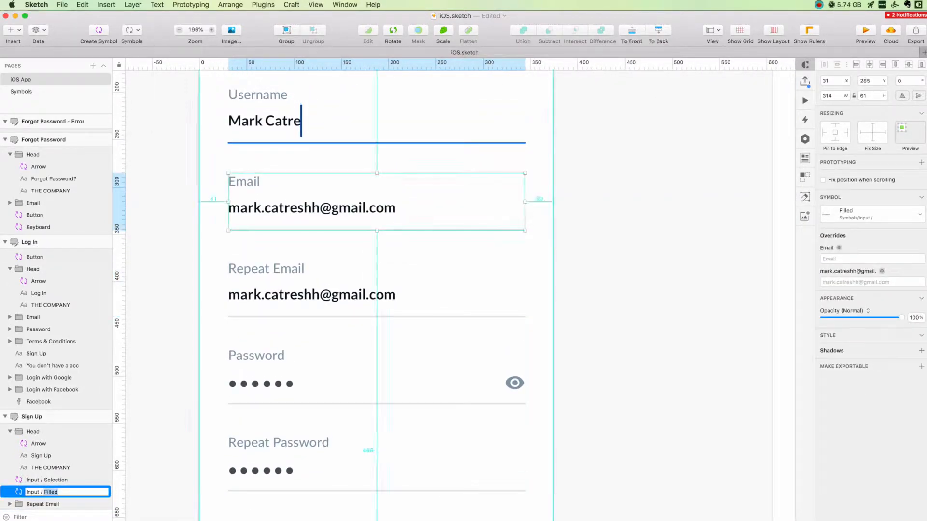
Try naming the Email field's symbol Input / Email on the Symbols page and return to the iOS App page
click(310, 295)
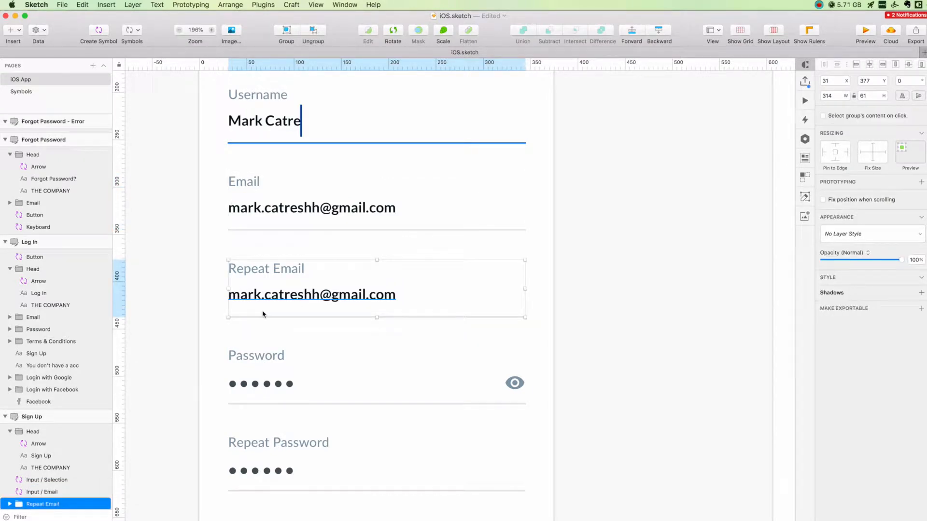
click(21, 79)
click(21, 91)
click(477, 370)
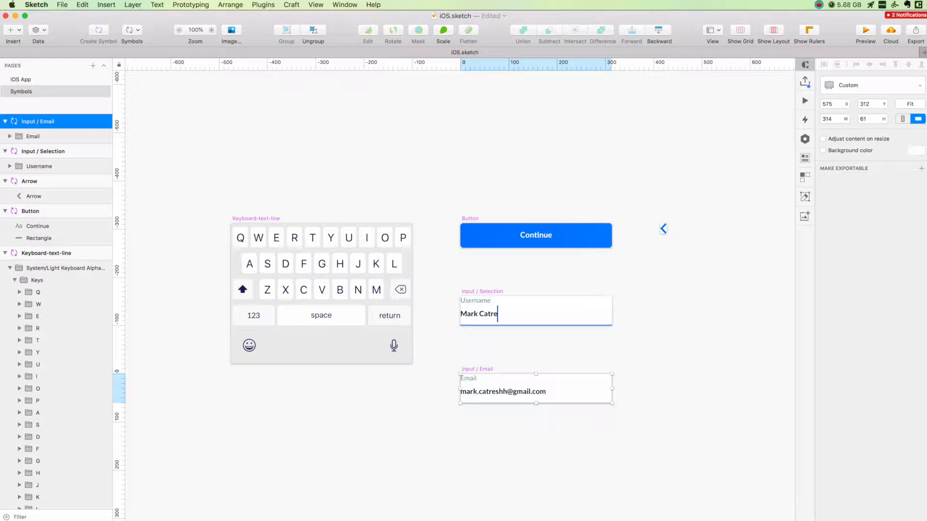
click(42, 78)
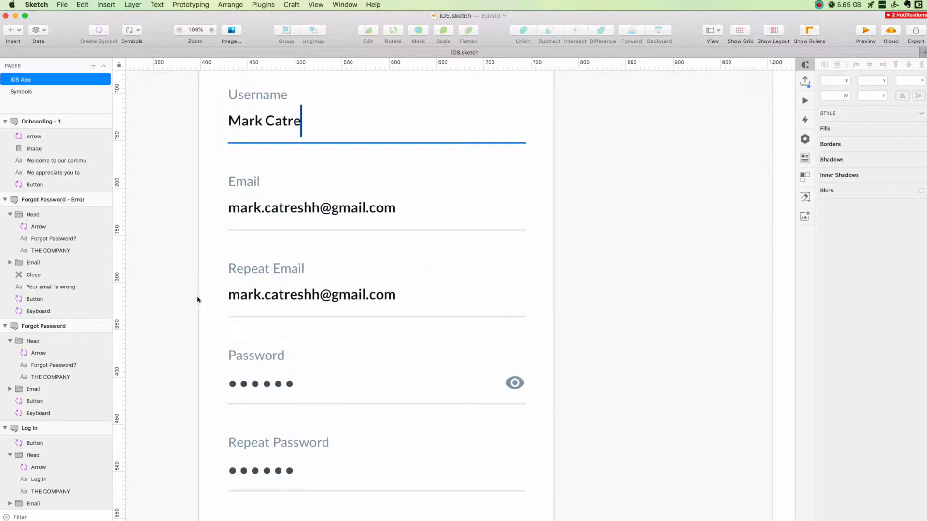
Replace the Repeat Email group on the Sign Up screen with a copy of the Email field's Input / Filled symbol at Y 377
click(288, 299)
click(197, 269)
click(275, 285)
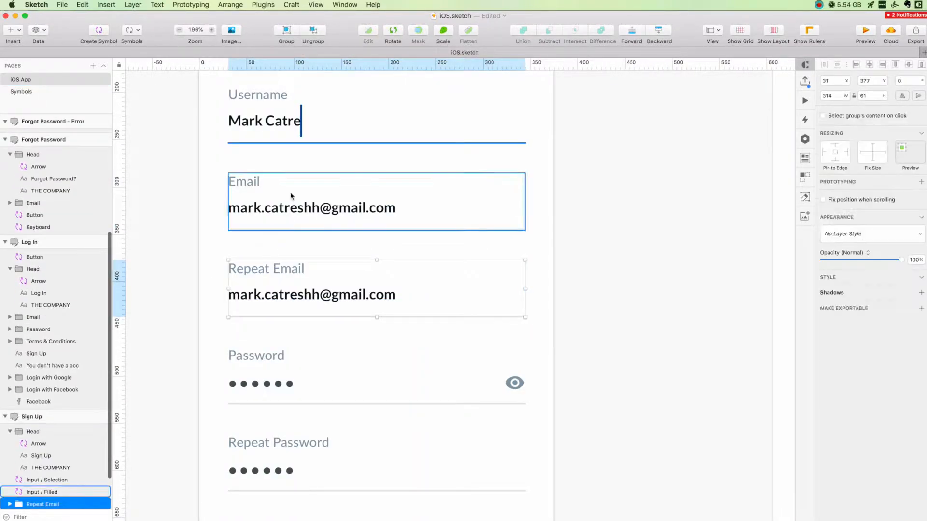
click(291, 196)
scroll(294, 231, left, 3)
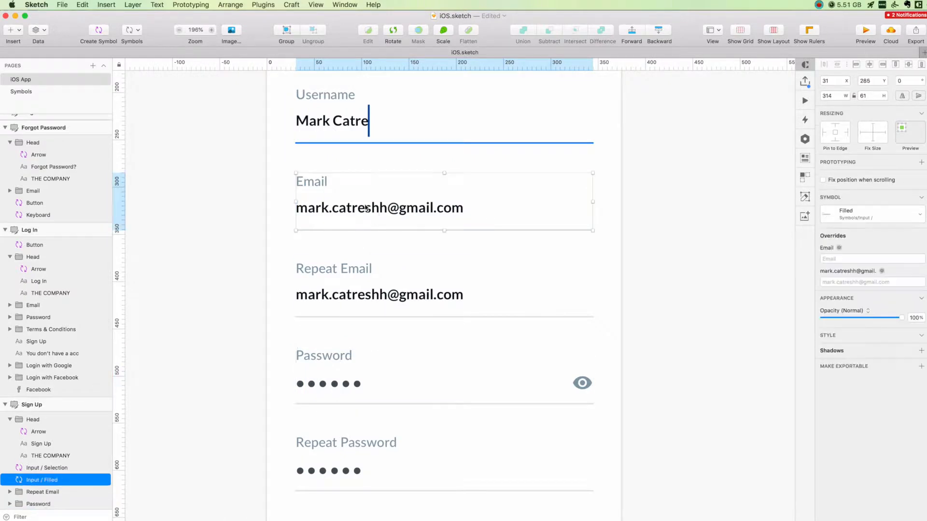
mouse_move(373, 274)
mouse_down()
mouse_move(370, 304)
mouse_move(369, 293)
mouse_move(322, 278)
mouse_up()
click(296, 282)
key(Delete)
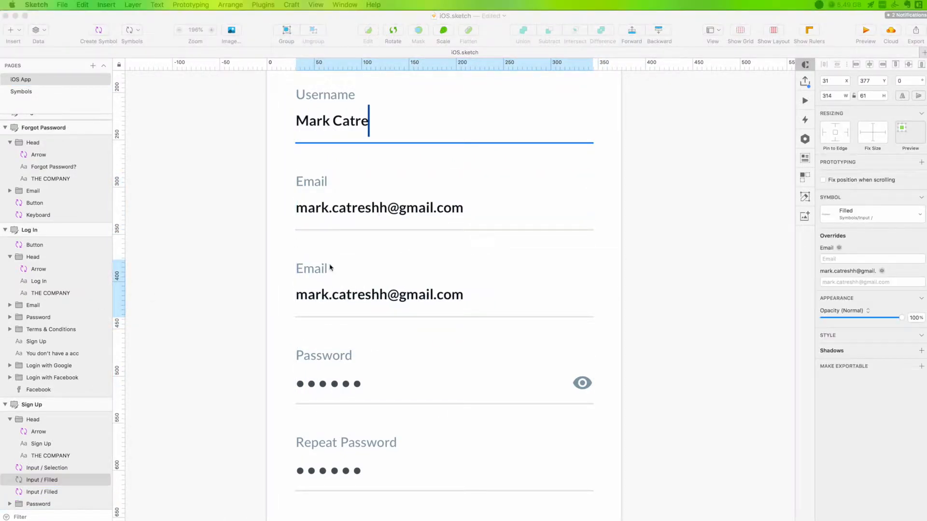
Override the label of the copied Email input symbol on the Sign Up screen with Repeat Email
click(330, 268)
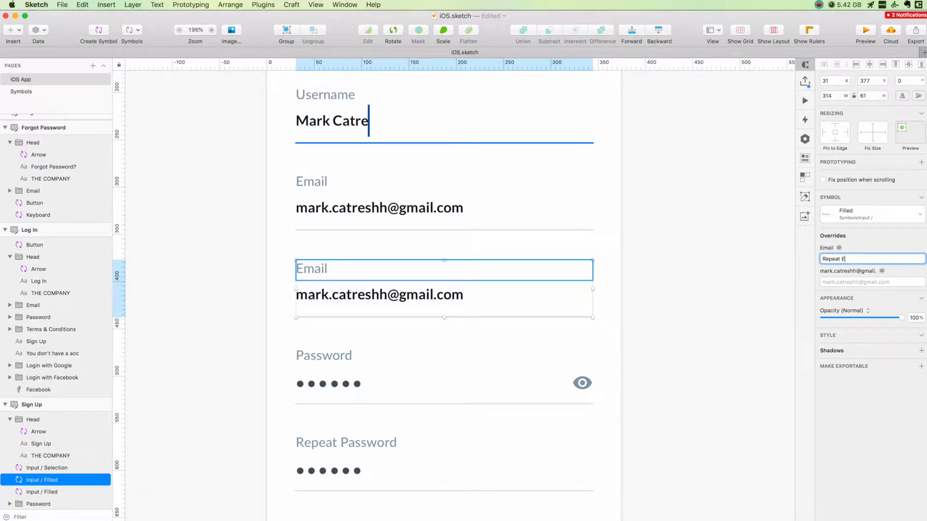
scroll(342, 252, down, 3)
click(307, 249)
click(399, 274)
scroll(400, 264, up, 5)
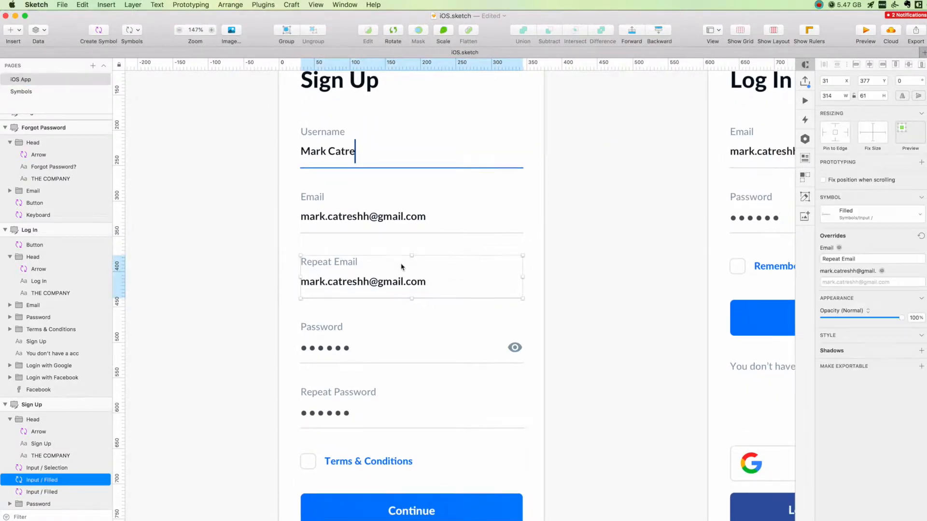
Convert the Password group on the Sign Up screen into a symbol named Input / Password
click(371, 328)
key(super+alt+k)
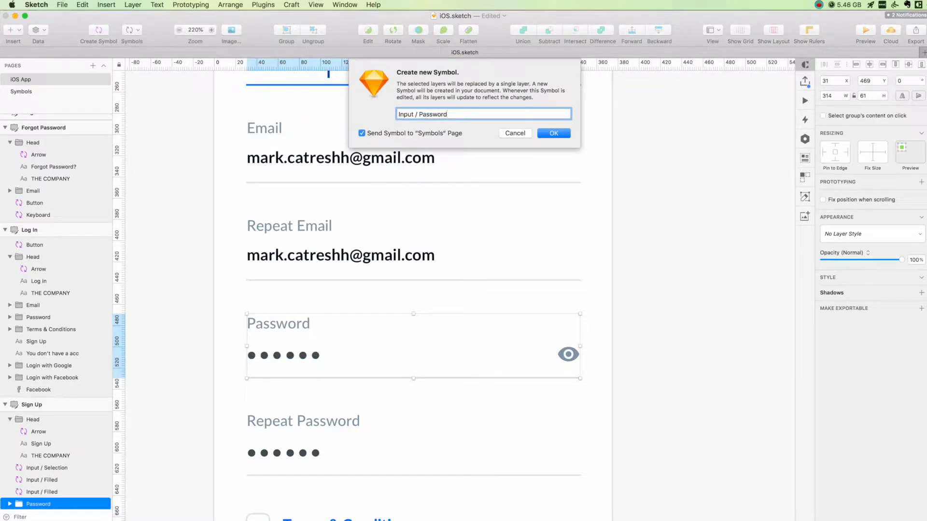
key(Return)
Convert the Repeat Password group on the Sign Up screen into a symbol named Input / Repeat password
scroll(316, 381, down, 2)
click(319, 386)
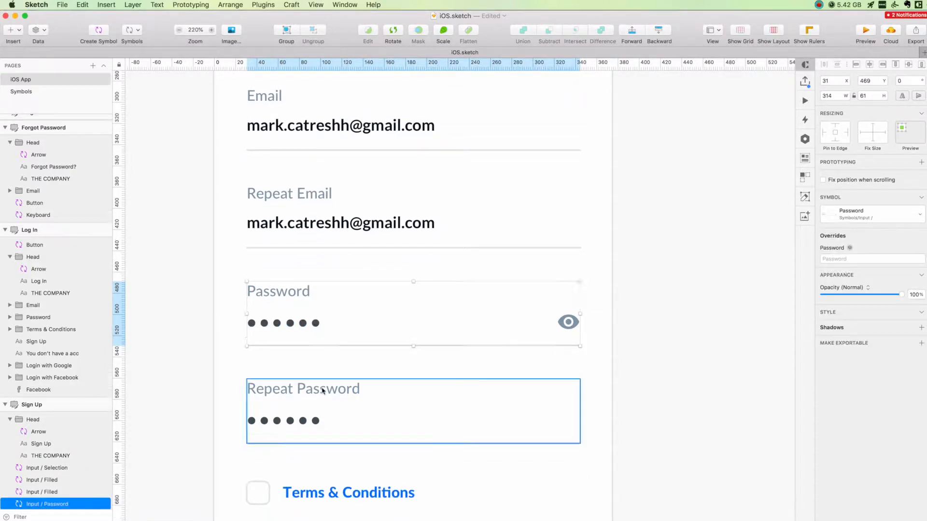
key(super+alt+k)
text(Repeat password)
key(Return)
scroll(319, 413, down, 2)
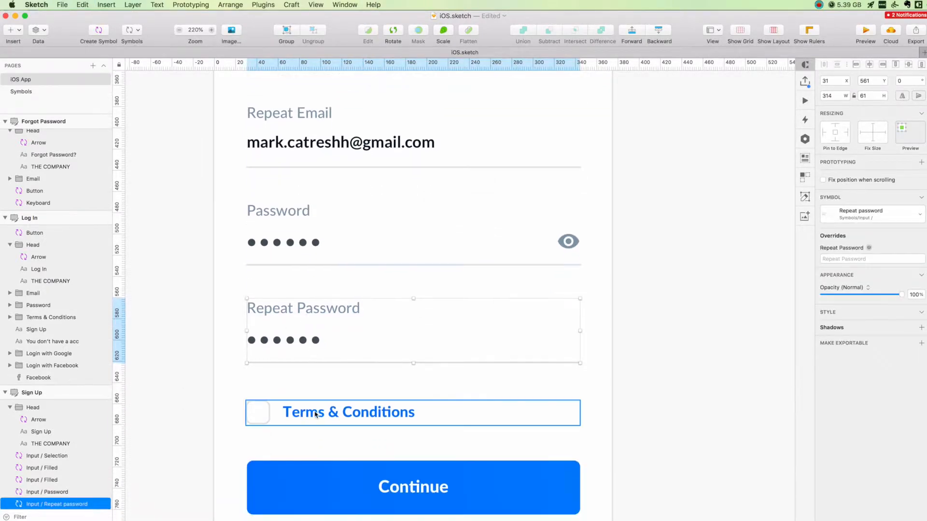
Ungroup the Terms & Conditions checkbox row on the Sign Up screen and convert its layers into a Terms & Conditions symbol
click(319, 413)
key(super+shift+g)
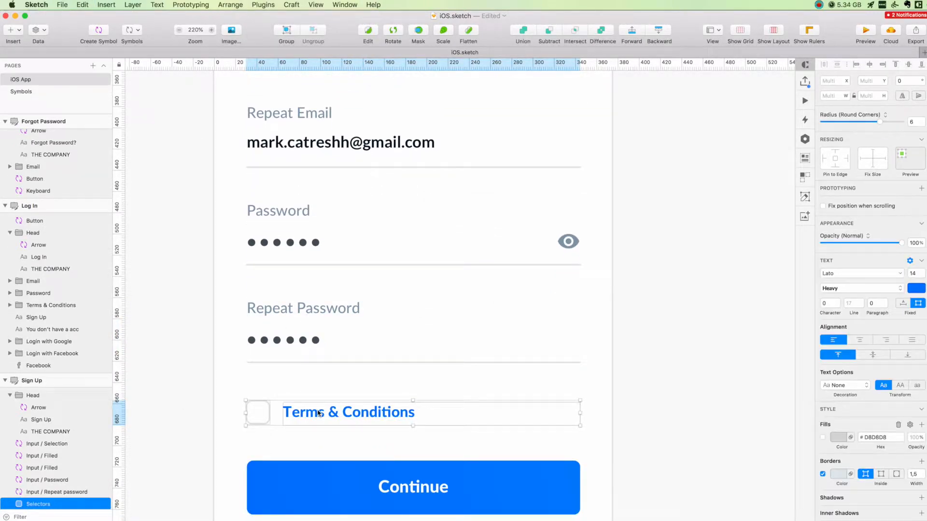
key(super+alt+k)
key(Return)
scroll(516, 309, down, 5)
scroll(516, 309, left, 2)
click(392, 282)
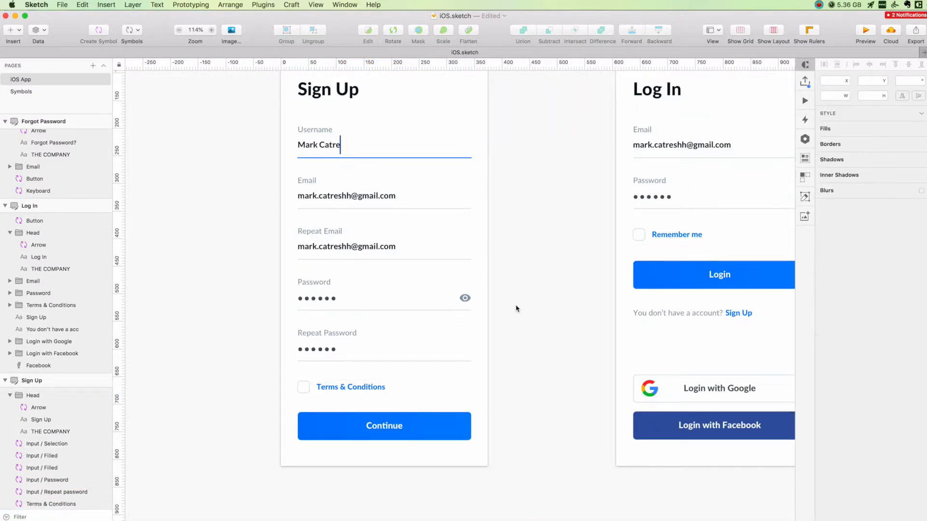
Copy the Email and Password input symbols on the Sign Up screen for use on the Log In screen
click(387, 229)
scroll(387, 229, up, 3)
scroll(388, 228, right, 4)
click(290, 265)
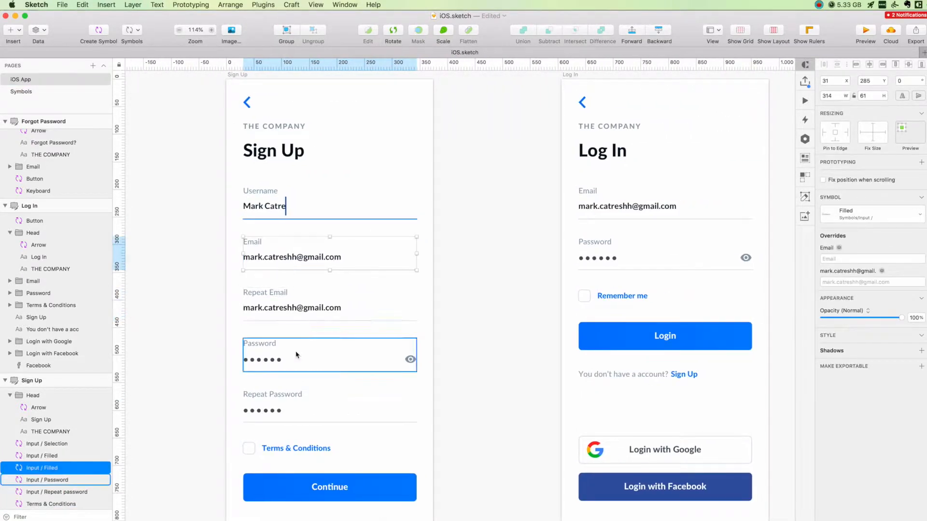
shift+click(297, 353)
scroll(700, 151, right, 3)
scroll(699, 151, up, 1)
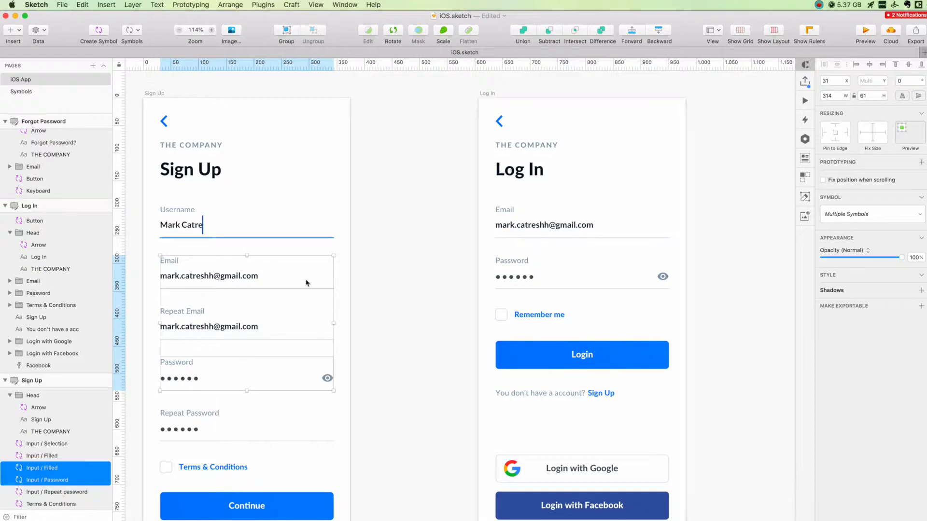
scroll(541, 211, up, 5)
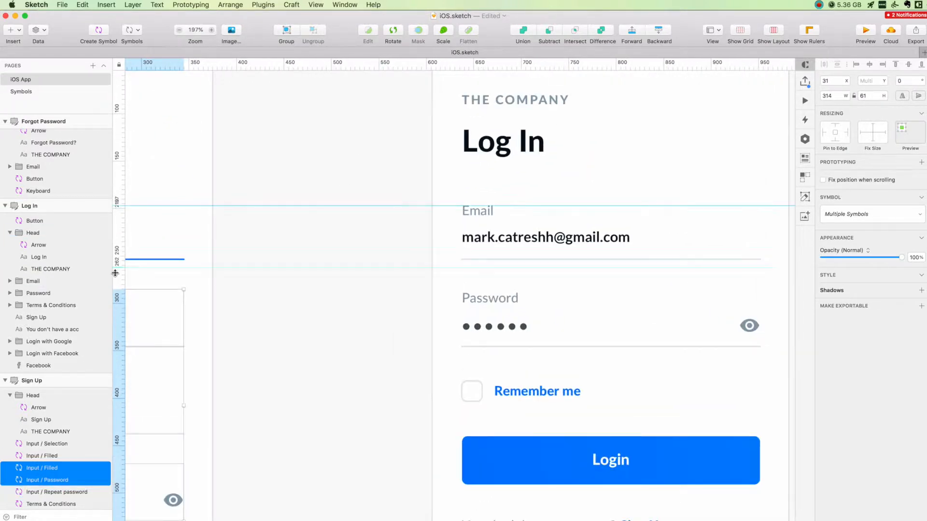
click(502, 242)
shift+click(509, 315)
key(Delete)
key(super+v)
drag(509, 317, 535, 224)
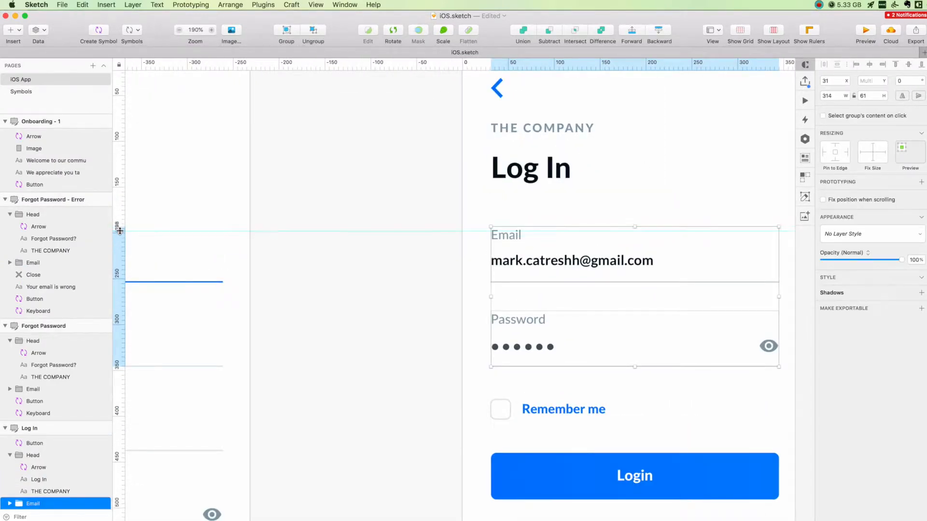
Replace the Log In screen's Email and Password groups with the Input / Filled and Input / Password symbols, aligned to horizontal guides
click(119, 312)
click(529, 246)
key(Delete)
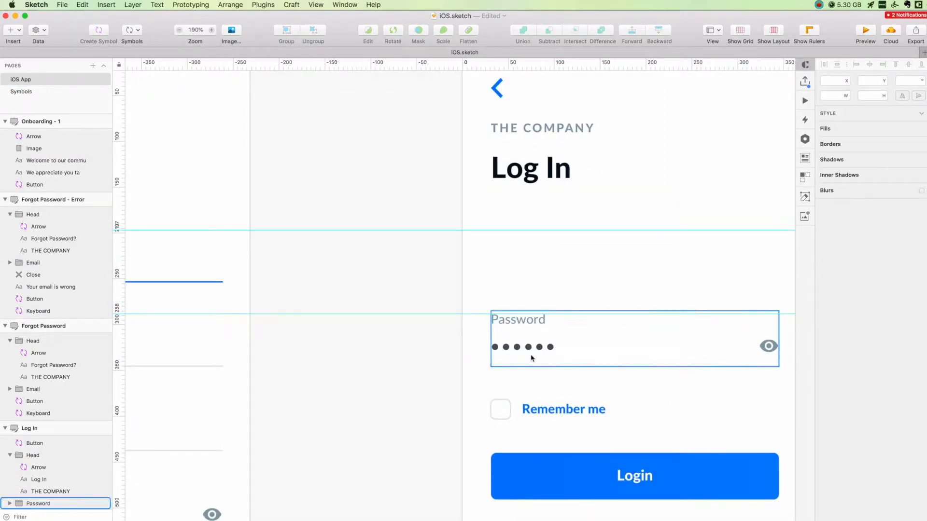
click(531, 356)
key(Delete)
key(super+v)
drag(531, 356, 530, 258)
drag(520, 412, 520, 329)
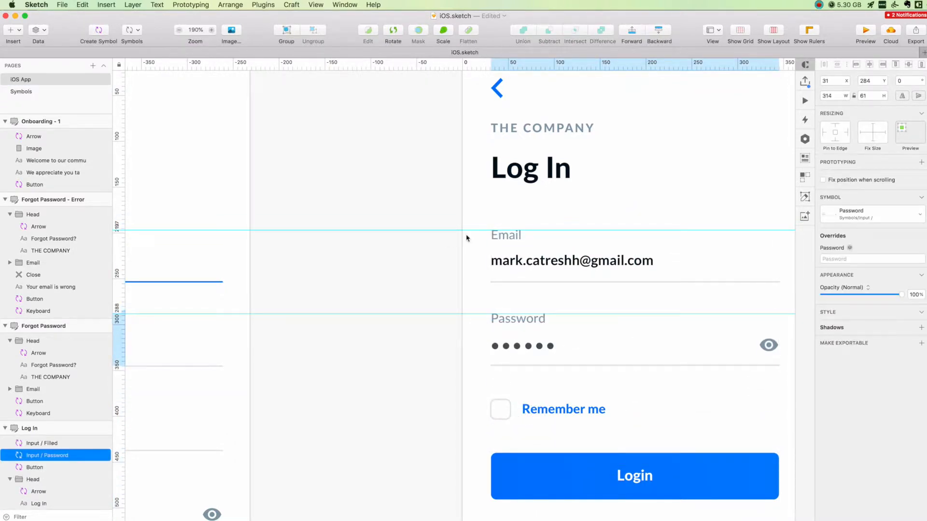
Rename the Terms & Conditions symbol as Checkbox + text on the Symbols page and return to its instance
click(467, 238)
scroll(465, 239, down, 5)
click(488, 336)
scroll(488, 337, left, 5)
scroll(488, 337, down, 4)
click(279, 376)
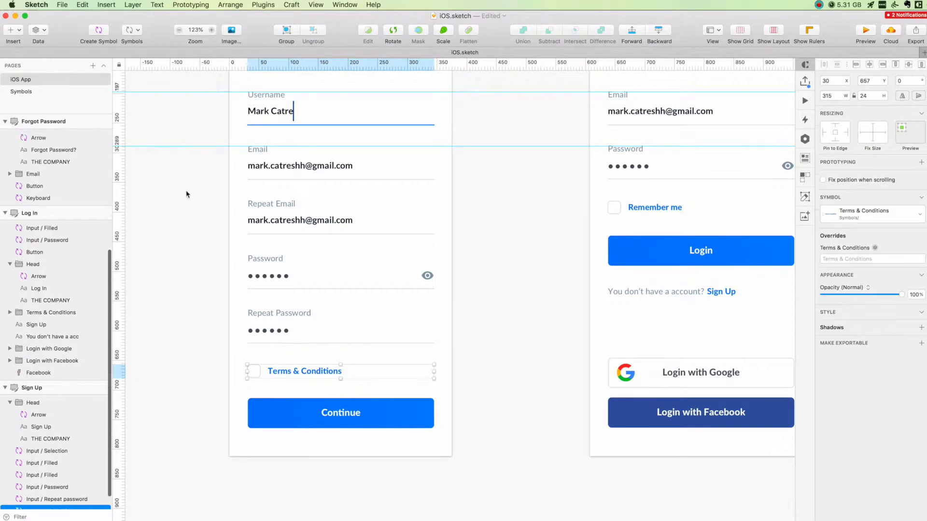
double_click(306, 371)
double_click(258, 360)
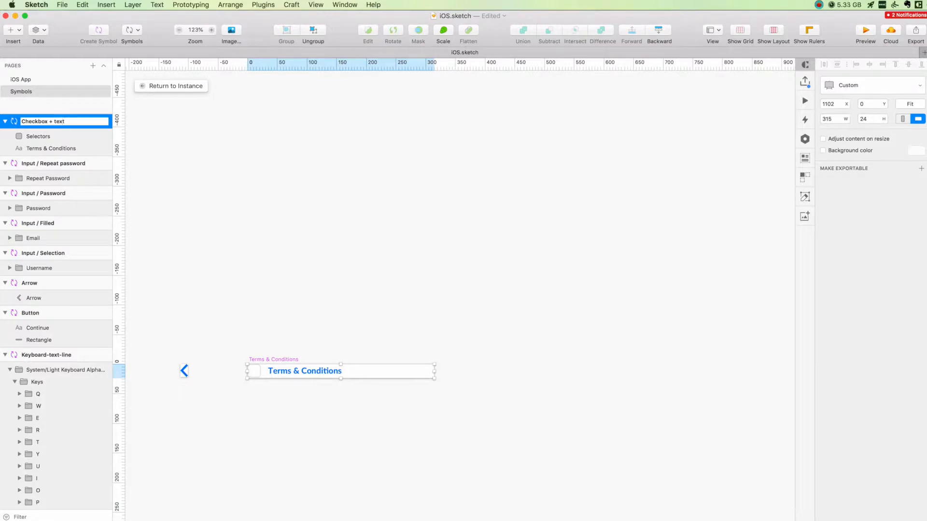
click(171, 86)
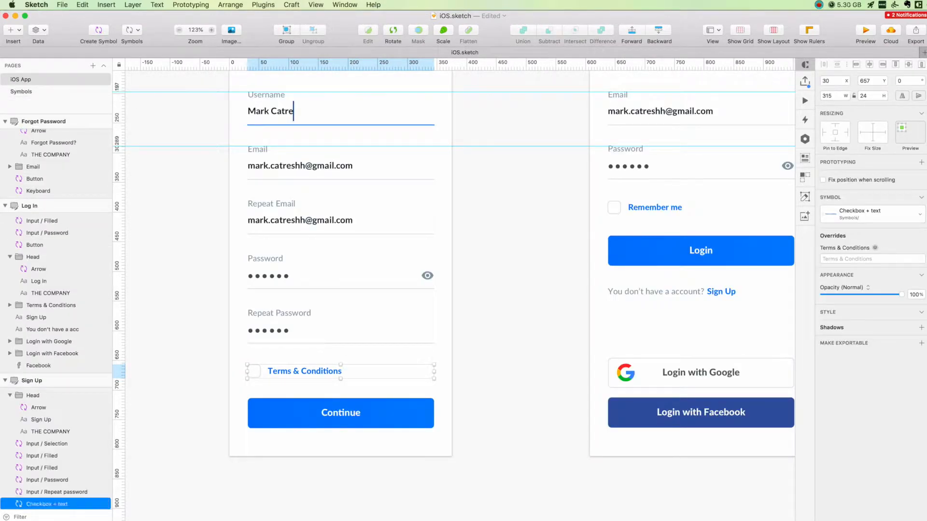
Check the placement of the Email and Password symbols on the Log In screen
click(215, 331)
scroll(248, 327, up, 3)
scroll(248, 327, right, 8)
click(445, 327)
scroll(445, 327, up, 2)
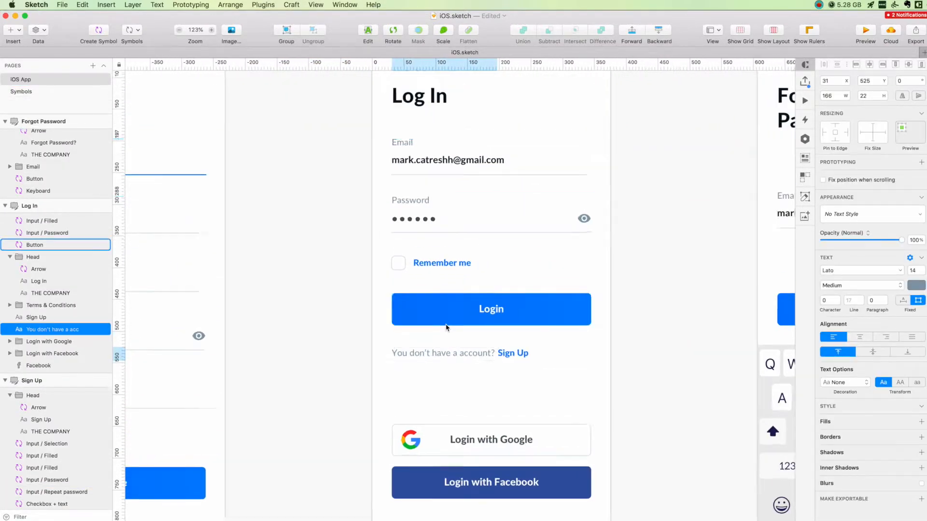
scroll(446, 328, up, 5)
click(680, 338)
click(432, 217)
click(426, 268)
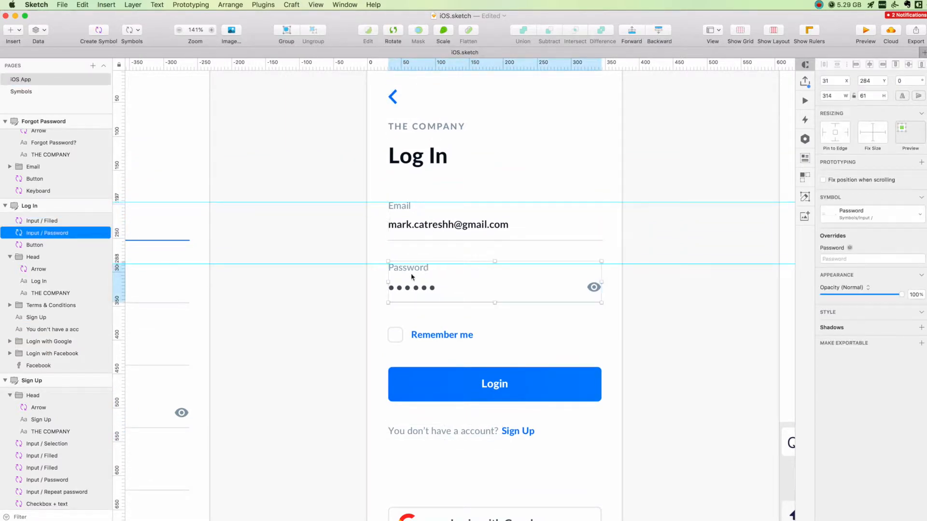
Copy the Checkbox + text symbol from the Sign Up screen for the Remember me row on the Log In screen
click(444, 336)
scroll(444, 337, left, 7)
scroll(445, 336, down, 2)
click(426, 413)
key(super+c)
scroll(427, 388, right, 7)
scroll(427, 387, up, 2)
click(450, 330)
key(Delete)
key(super+v)
key(super+z)
key(super+z)
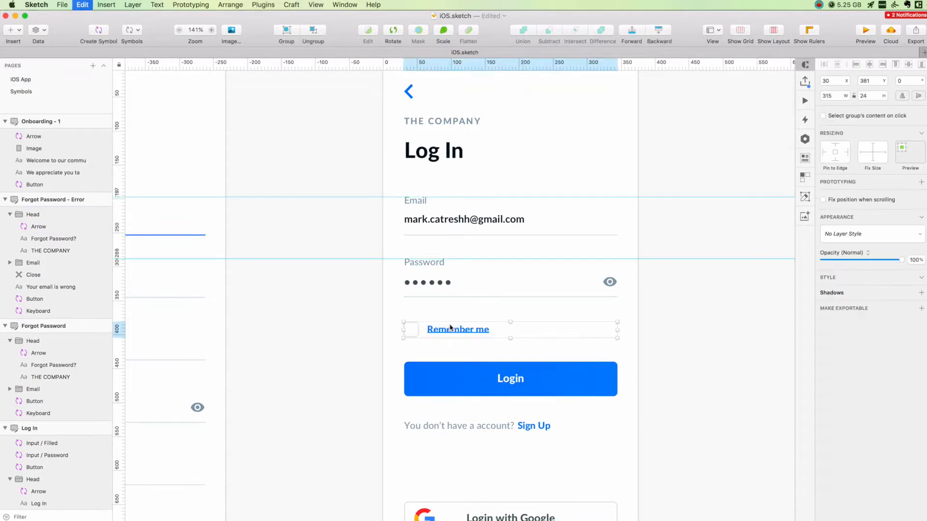
Replace the Remember me group on the Log In screen with the Checkbox + text symbol in the same place
key(super+v)
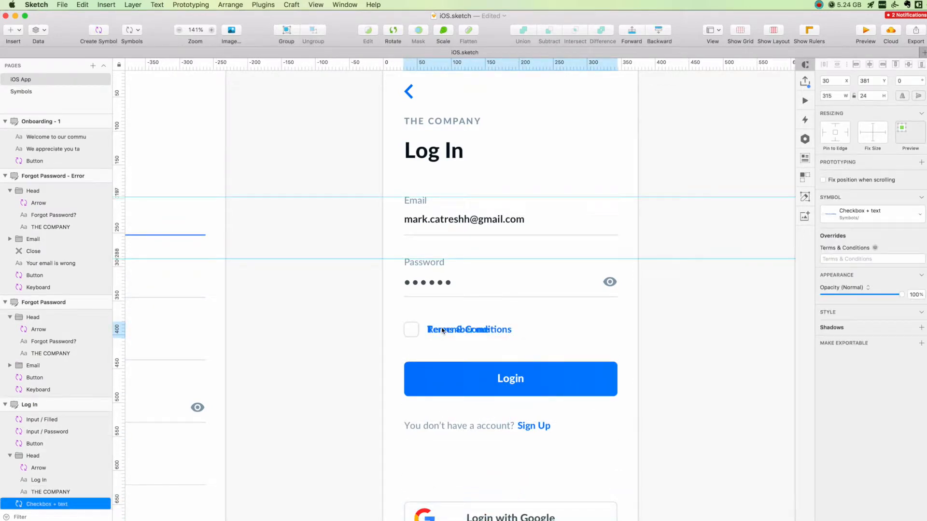
key(Delete)
click(443, 307)
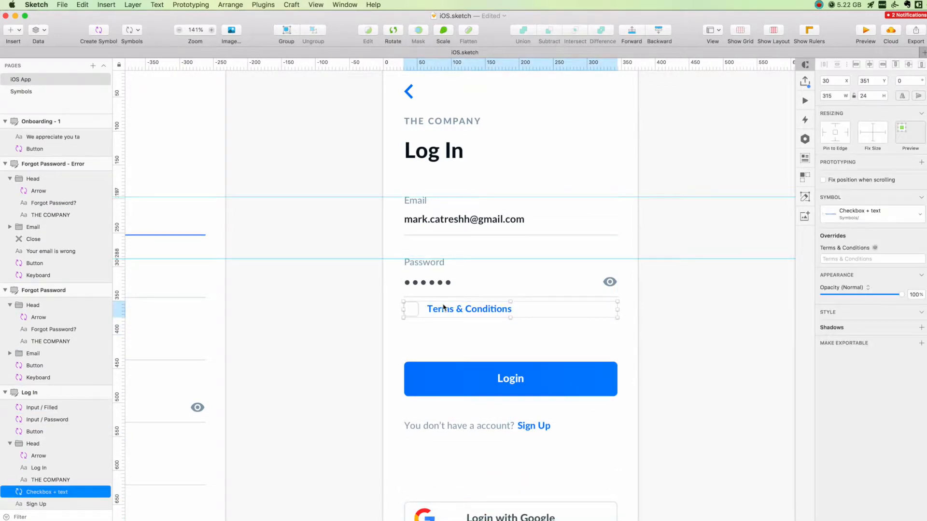
scroll(579, 347, right, 2)
click(496, 367)
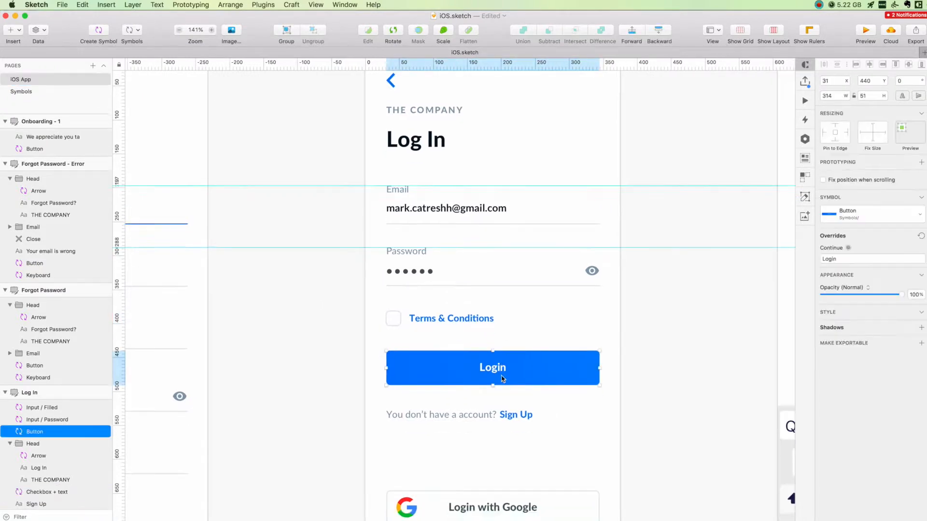
Convert the Login with Google group on the Log In screen into a symbol named Login with Google
scroll(488, 421, down, 5)
click(437, 405)
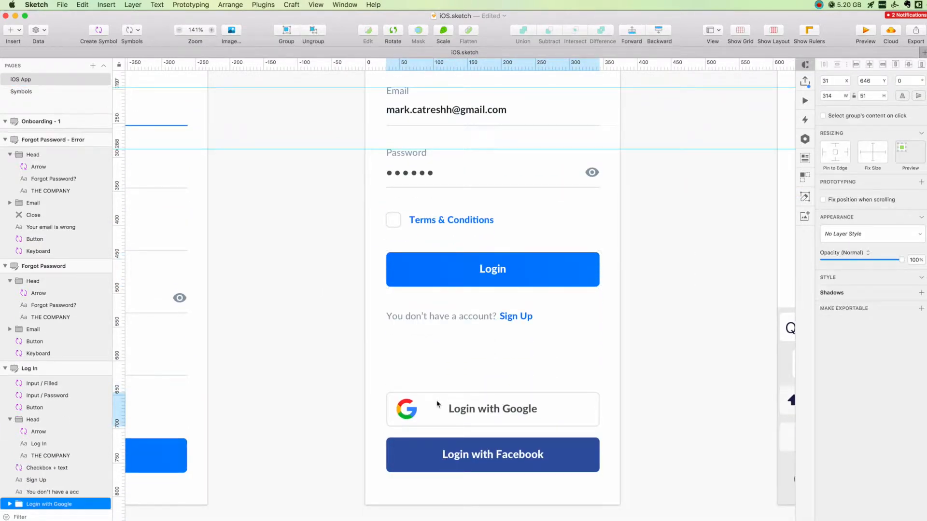
key(super+alt+k)
key(Return)
Convert the Facebook login button together with its f icon into a symbol named Login with Facebook
scroll(56, 289, down, 3)
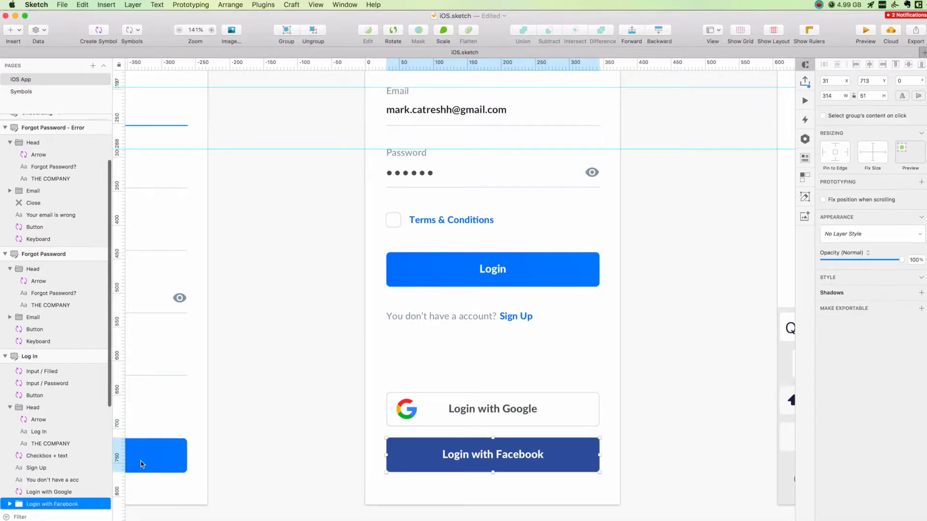
click(17, 432)
drag(27, 432, 28, 433)
double_click(36, 432)
key(super+c)
key(super+alt+k)
key(super+v)
key(Return)
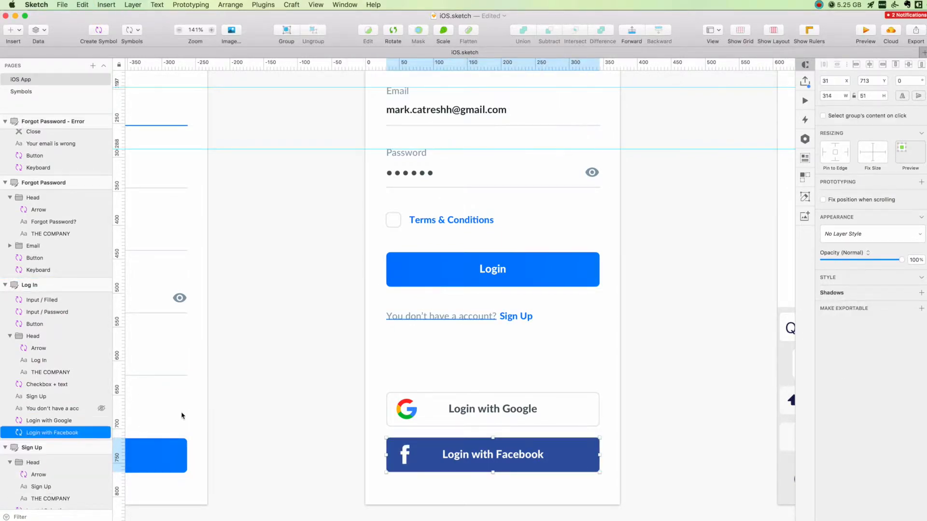
Copy the Email field's Input / Filled symbol from the Log In screen for the Forgot Password screen
click(296, 413)
scroll(296, 414, down, 4)
scroll(593, 416, right, 2)
scroll(593, 416, down, 1)
scroll(593, 416, left, 1)
click(628, 301)
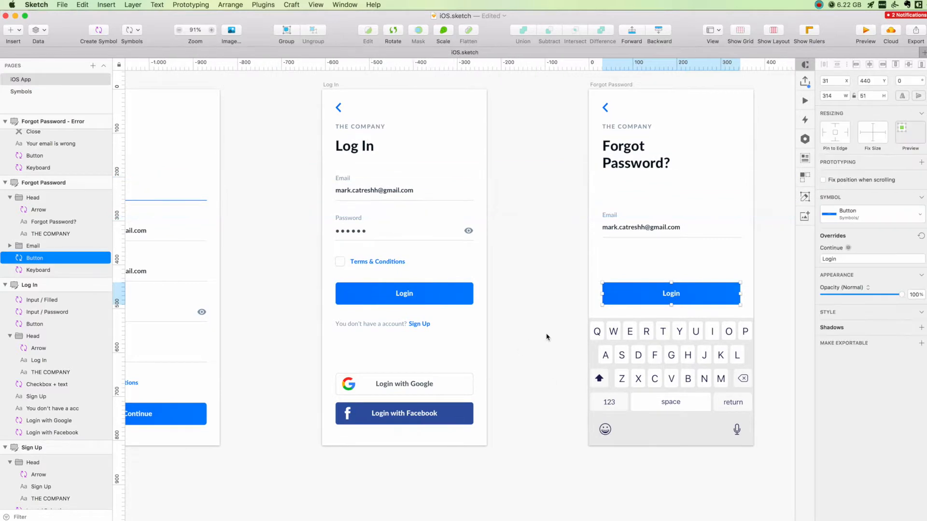
scroll(548, 338, left, 2)
click(548, 336)
click(470, 194)
key(super+c)
Replace the Email group on the Forgot Password screen with the Input / Filled symbol at Y 277
scroll(502, 212, right, 3)
super+scroll(545, 198, up, 4)
click(563, 249)
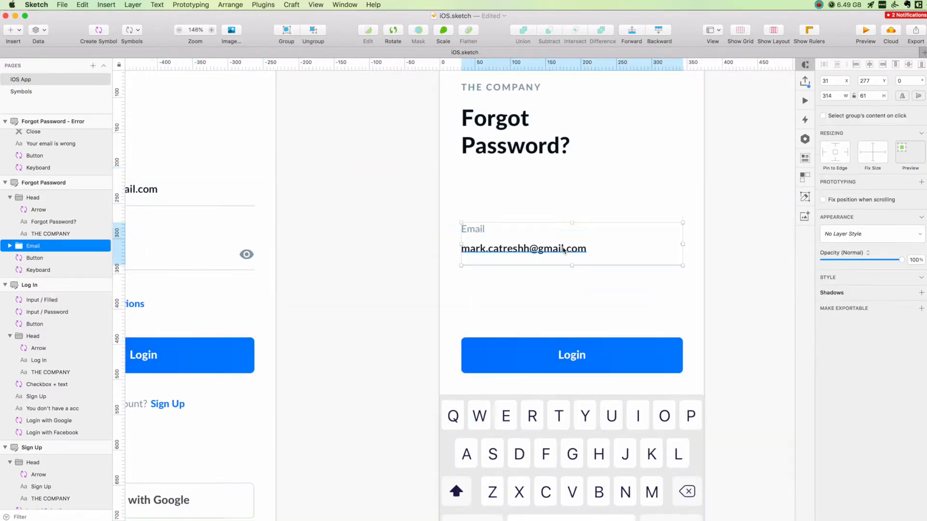
key(super+v)
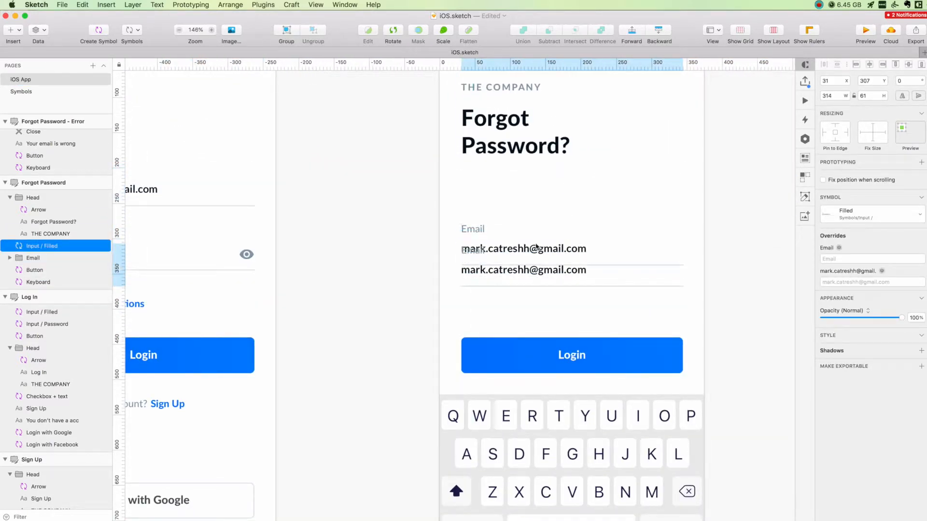
click(536, 244)
key(BackSpace)
click(523, 266)
key(shift+Up)
key(shift+Up)
key(shift+Up)
click(403, 213)
Convert the red Email field and its error message on the Forgot Password - Error screen into a symbol named Input / Wrong
scroll(522, 189, up, 2)
scroll(521, 189, right, 4)
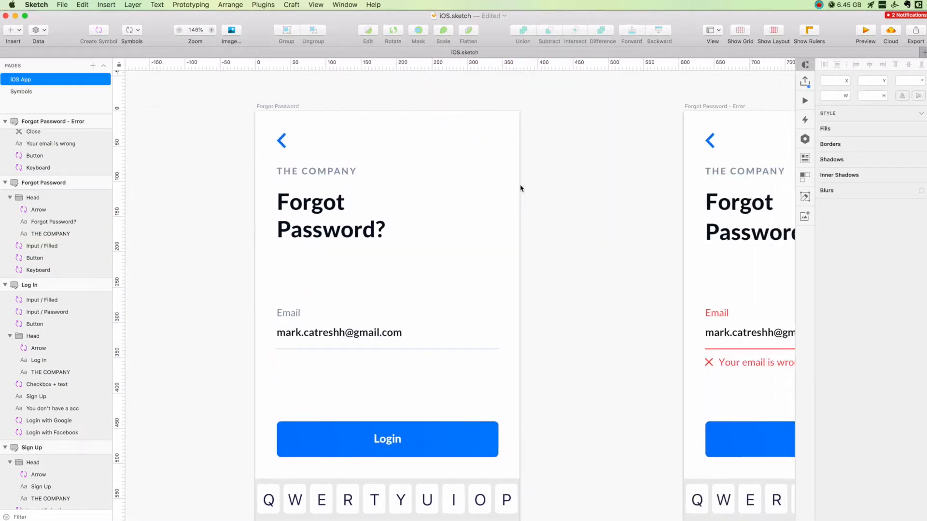
scroll(520, 189, right, 4)
click(648, 336)
scroll(531, 314, right, 1)
scroll(434, 301, left, 3)
click(298, 334)
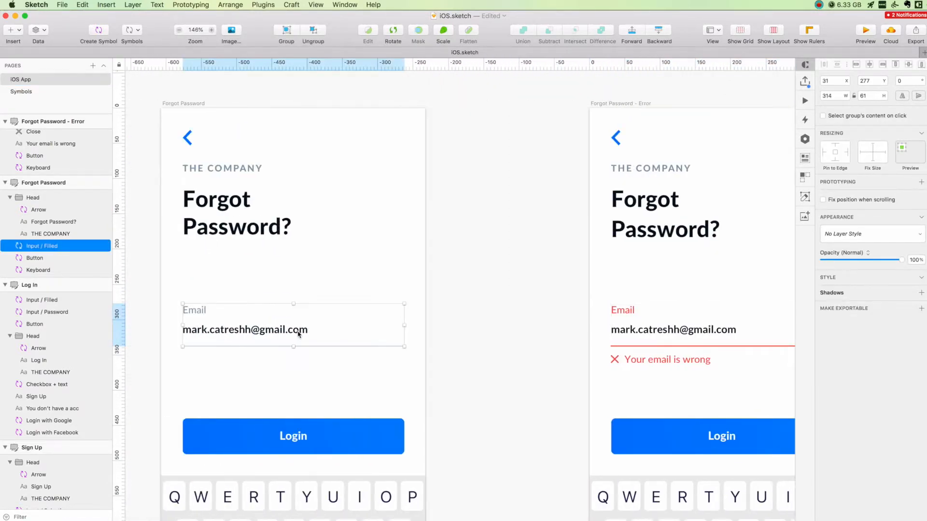
key(Escape)
scroll(367, 309, right, 3)
drag(406, 292, 628, 396)
key(super+alt+k)
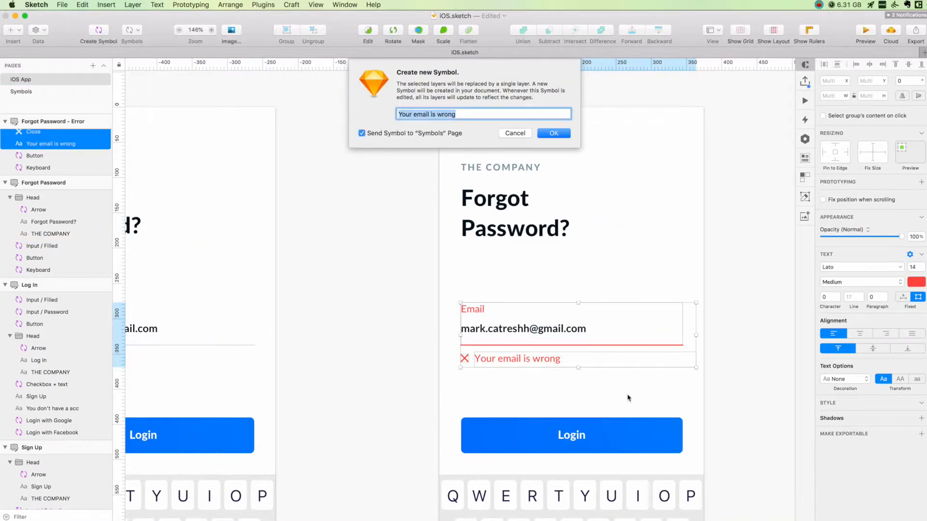
key(Return)
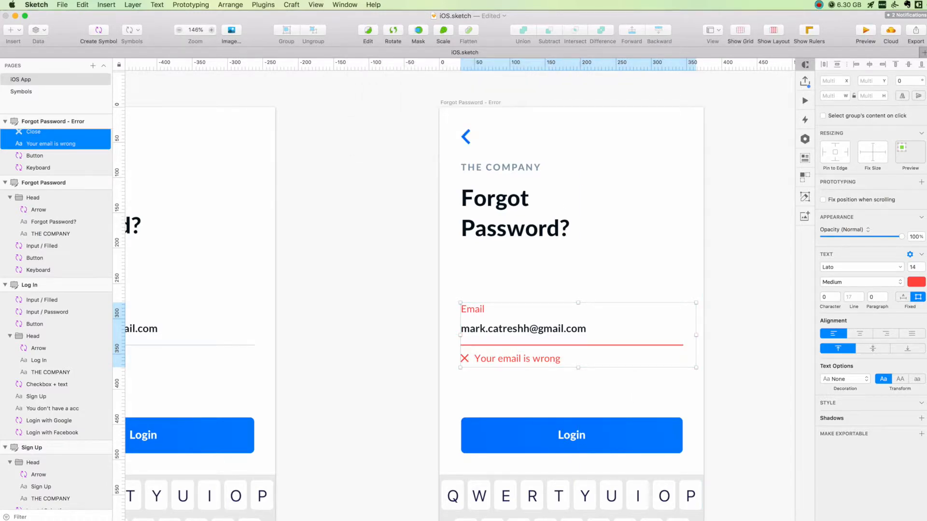
Look over the onboarding, Forgot Password and Log In screens for elements not yet turned into symbols
scroll(435, 268, right, 5)
scroll(435, 268, down, 2)
scroll(483, 263, left, 2)
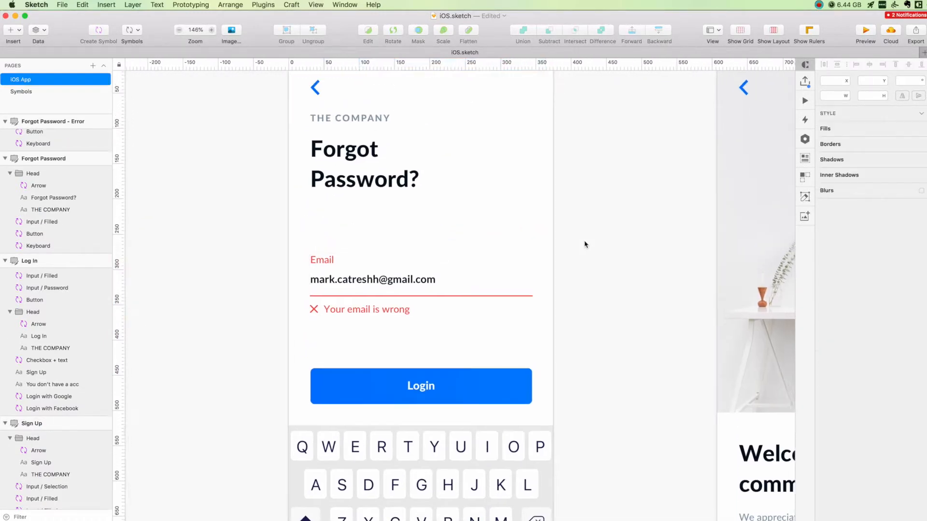
scroll(584, 244, right, 8)
scroll(583, 244, down, 4)
click(505, 248)
click(446, 361)
scroll(418, 337, left, 3)
scroll(415, 296, up, 5)
click(414, 191)
scroll(414, 192, down, 4)
scroll(414, 194, left, 8)
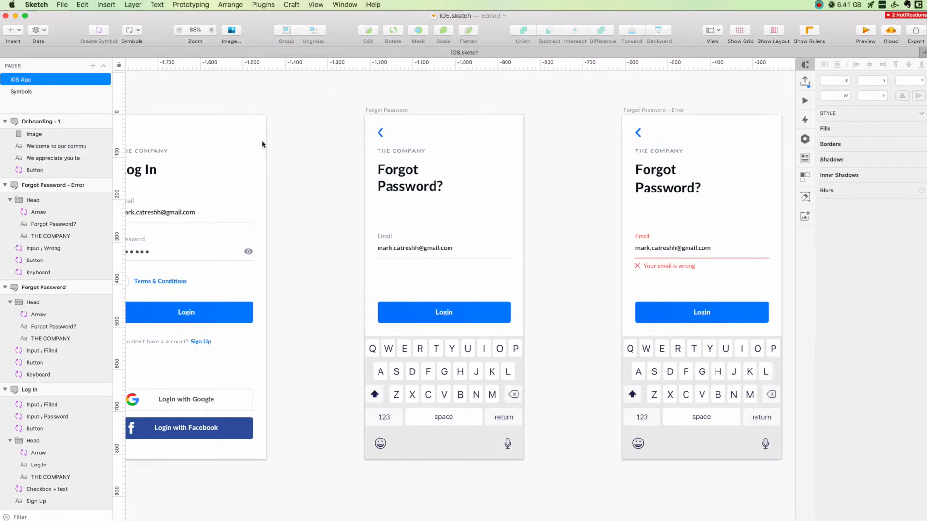
Prefix the Symbols page name with a green checkmark emoji and the iOS App page name with a pointing-hand emoji
key(Page_Down)
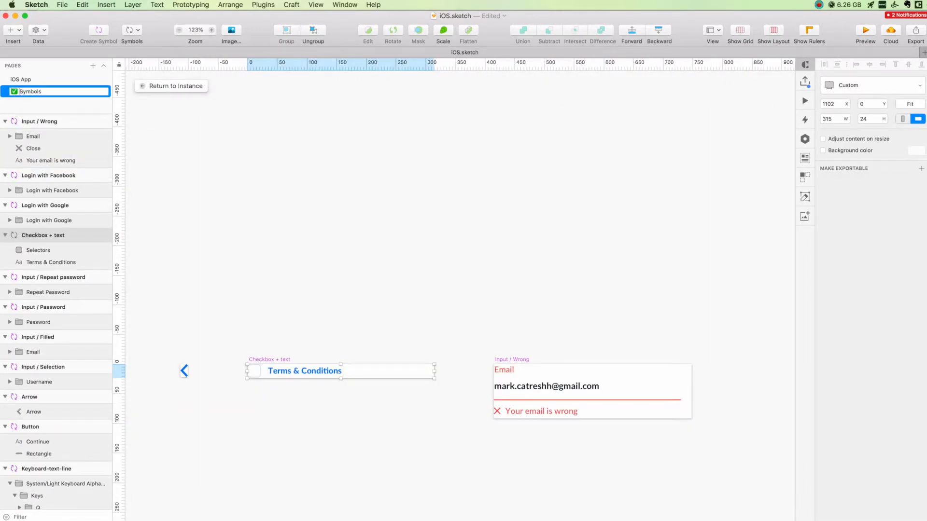
key(Page_Up)
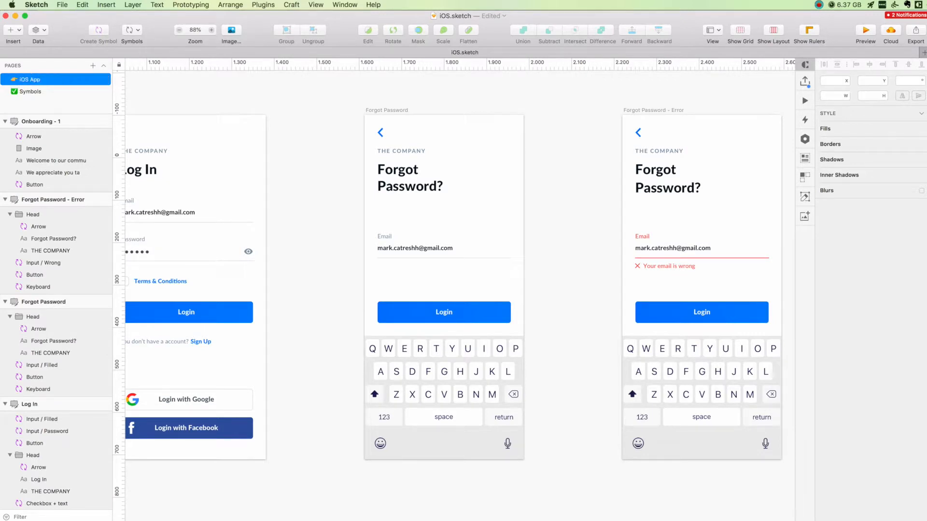
Arrange the symbols on the Symbols page into titled rows with the Symbol Organizer plugin
key(Page_Down)
click(315, 4)
mouse_move(286, 191)
click(173, 175)
click(265, 5)
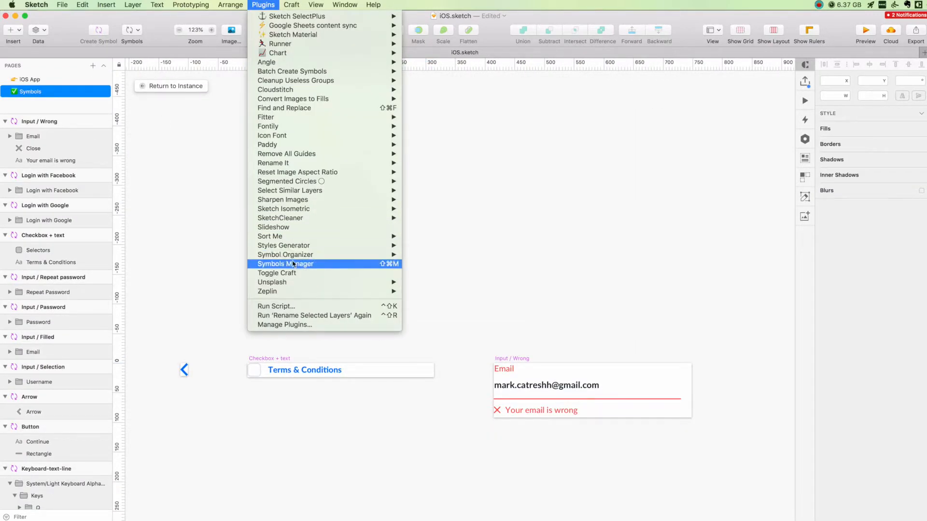
mouse_move(350, 254)
click(457, 266)
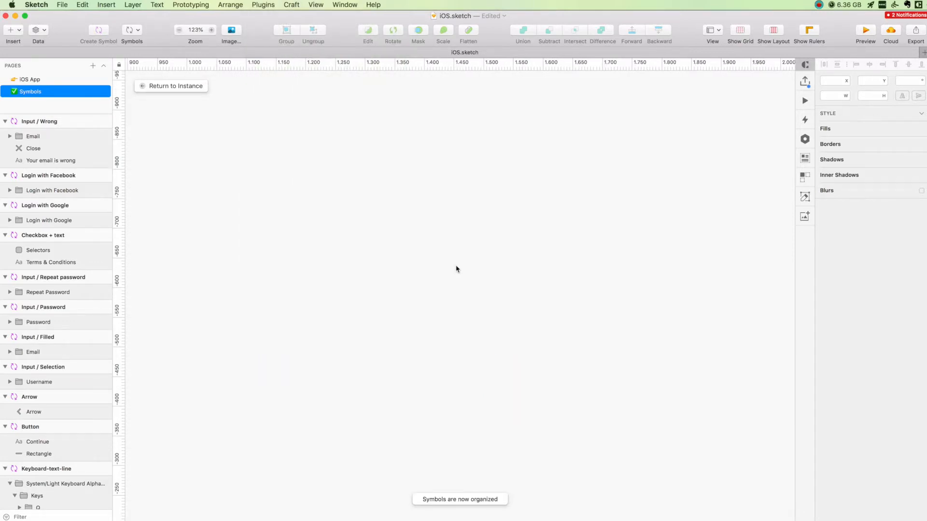
scroll(458, 270, up, 3)
scroll(457, 269, up, 2)
scroll(457, 269, right, 2)
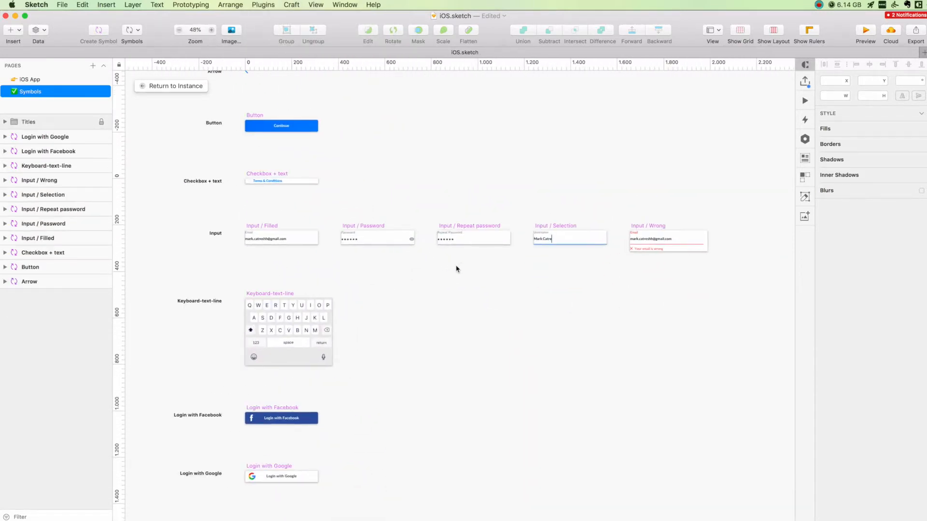
scroll(457, 270, left, 2)
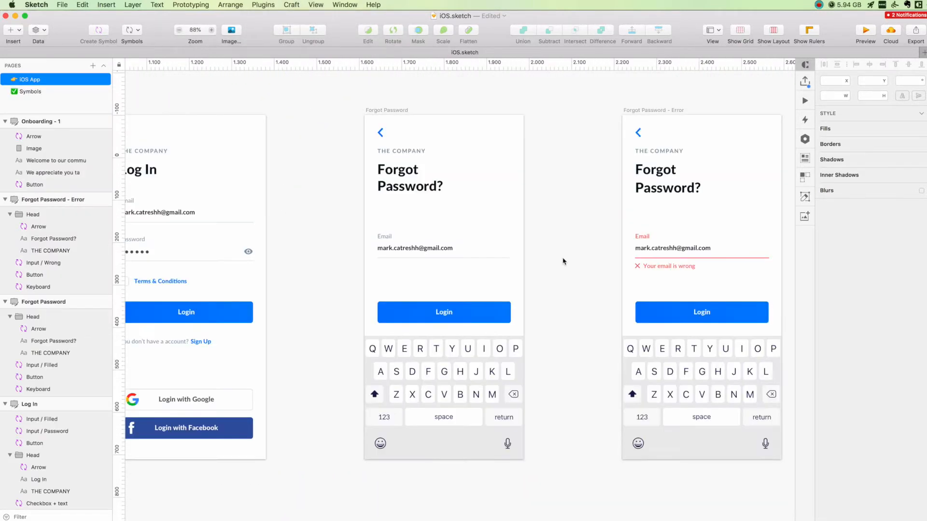
scroll(563, 260, down, 2)
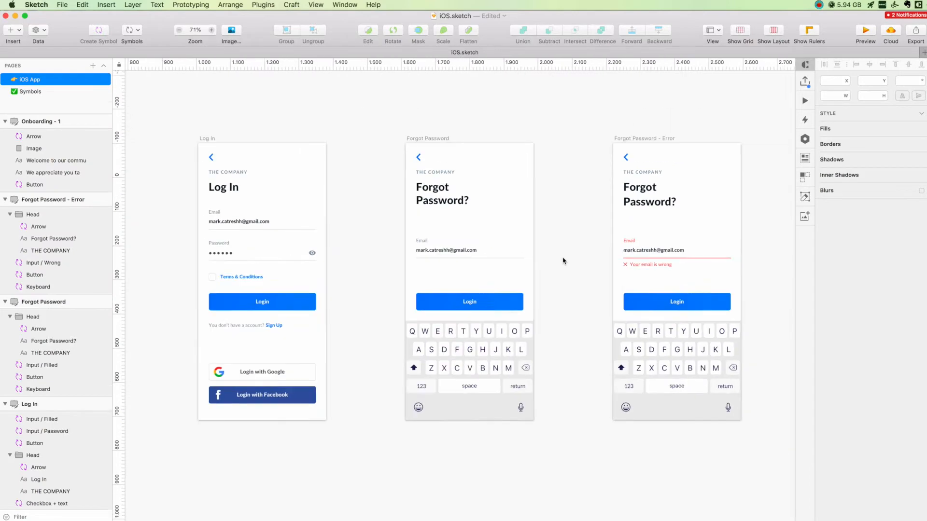
scroll(563, 261, right, 8)
scroll(563, 260, left, 10)
scroll(564, 260, left, 4)
scroll(564, 261, right, 4)
drag(235, 149, 339, 432)
click(9, 383)
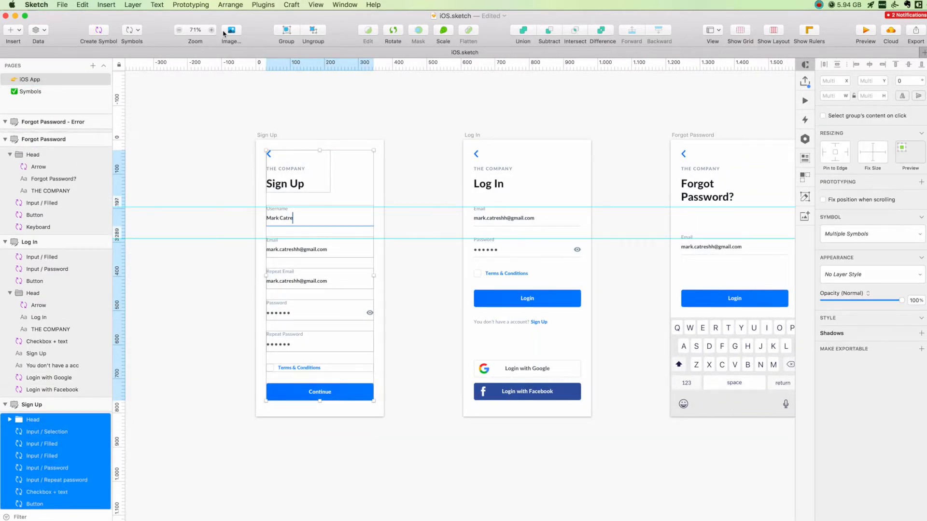
click(198, 127)
drag(343, 336, 372, 405)
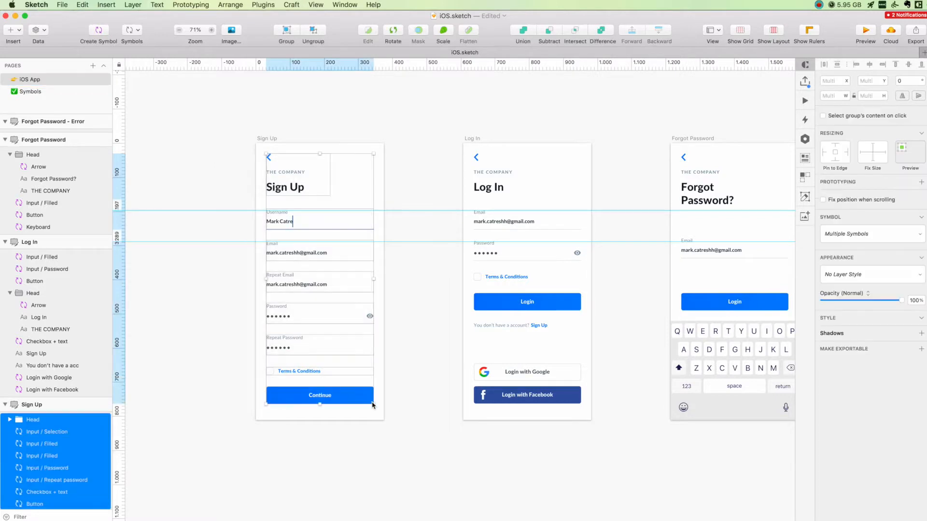
click(257, 5)
key(Escape)
Convert the Head group with the arrow, company name and title on the Sign Up screen into a symbol named Head
scroll(311, 150, up, 10)
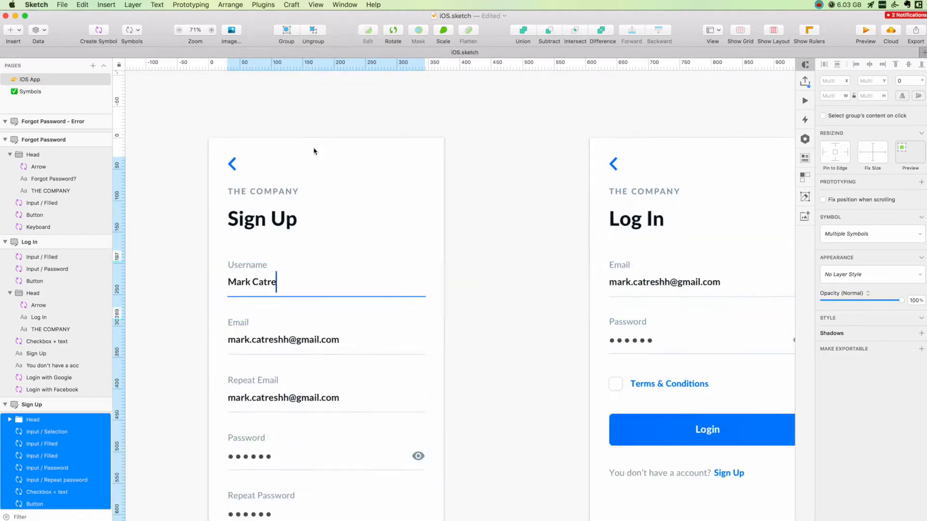
click(250, 157)
click(290, 220)
scroll(291, 218, down, 10)
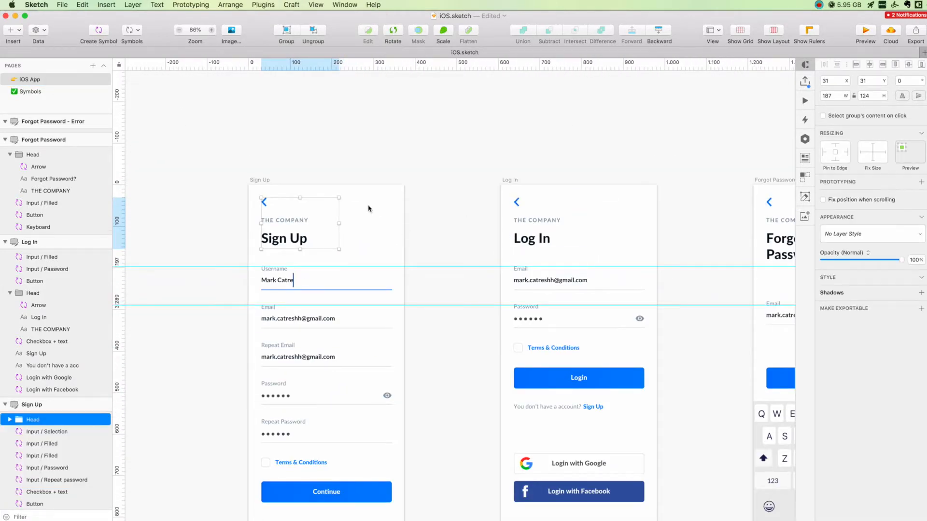
key(alt+super+k)
key(Return)
Ungroup the layers inside the Head symbol and rerun Symbol Organizer on the Symbols page
double_click(290, 223)
key(shift+super+g)
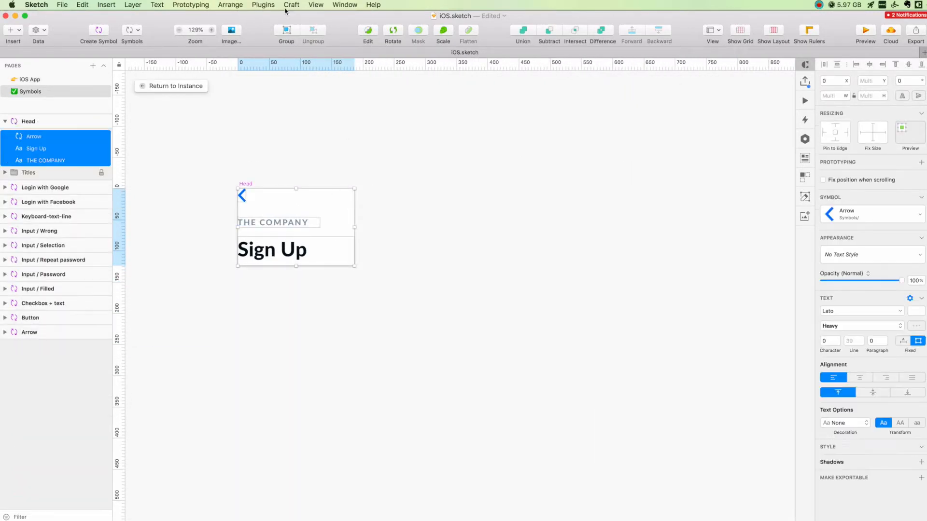
click(263, 4)
click(293, 316)
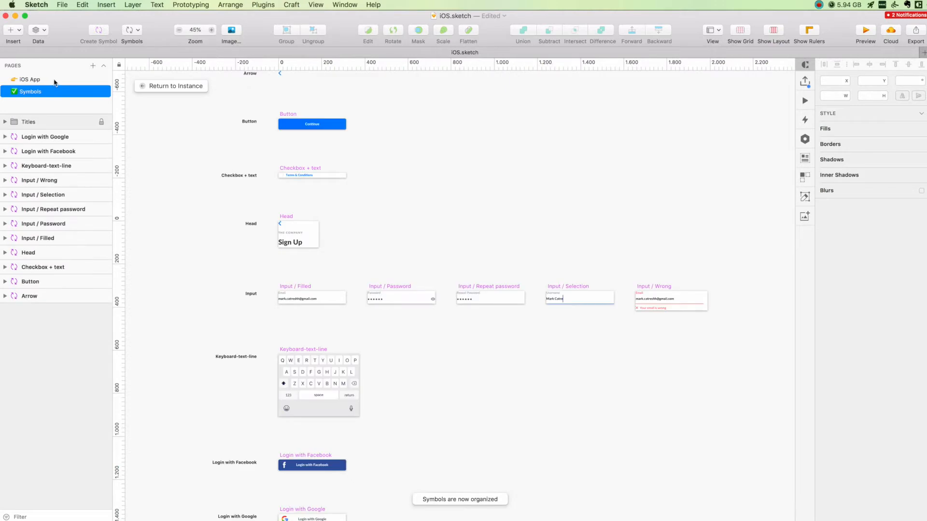
Replace the Head group on the Log In screen with the Sign Up screen's Head symbol, overriding its title with Log In
click(56, 80)
key(super+c)
scroll(289, 234, down, 5)
scroll(289, 234, right, 3)
click(393, 224)
key(Delete)
key(super+v)
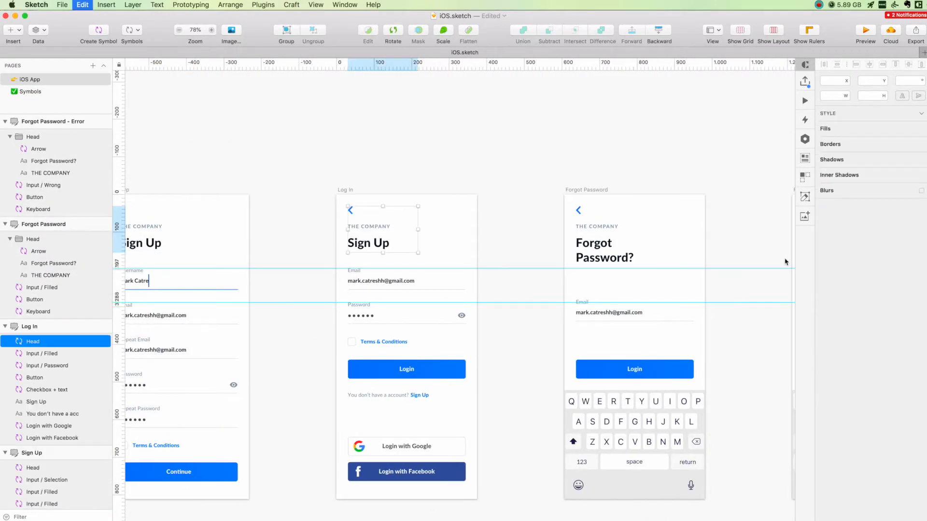
Replace the Head group on the Forgot Password screen with the Head symbol and override its title with Forgot Password
scroll(534, 228, right, 2)
click(534, 227)
key(Delete)
key(super+v)
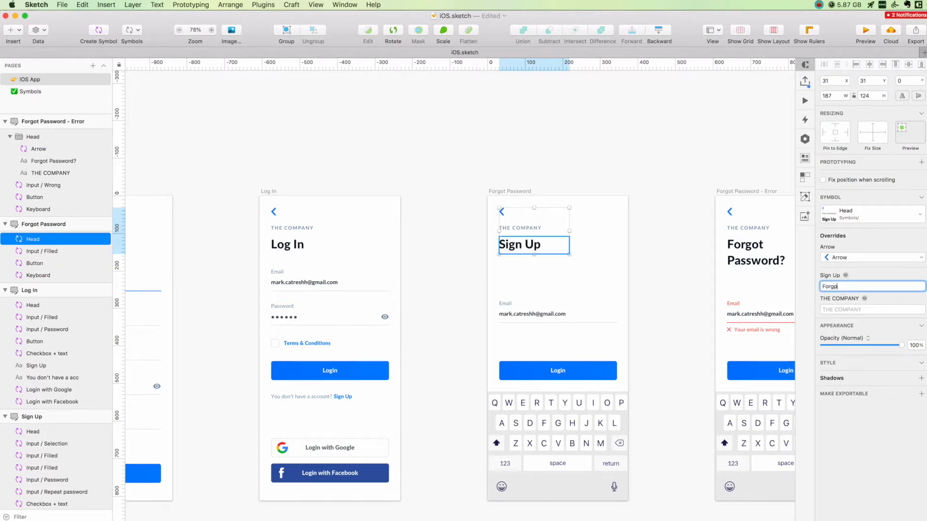
Enlarge the Head symbol to a height of 159 and its title text box to a height of 82 for two-line titles
double_click(525, 246)
click(501, 204)
scroll(537, 256, up, 3)
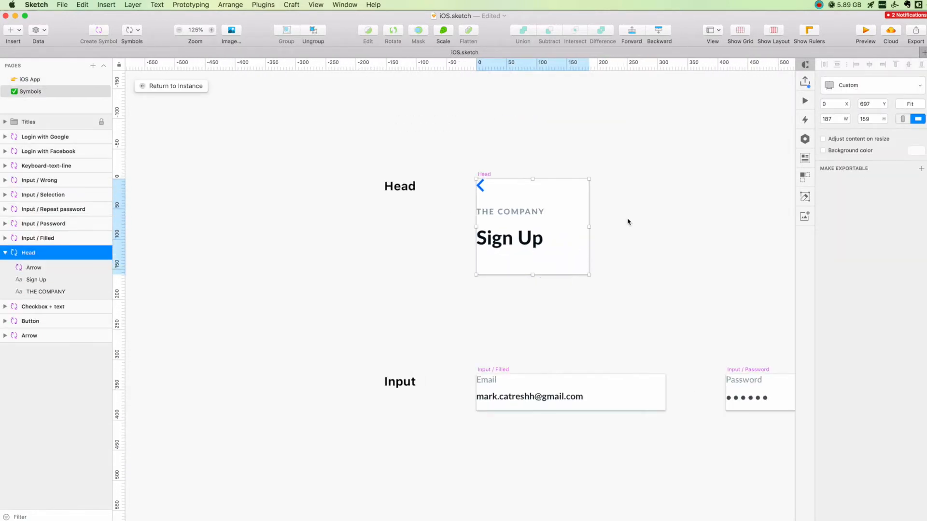
click(532, 251)
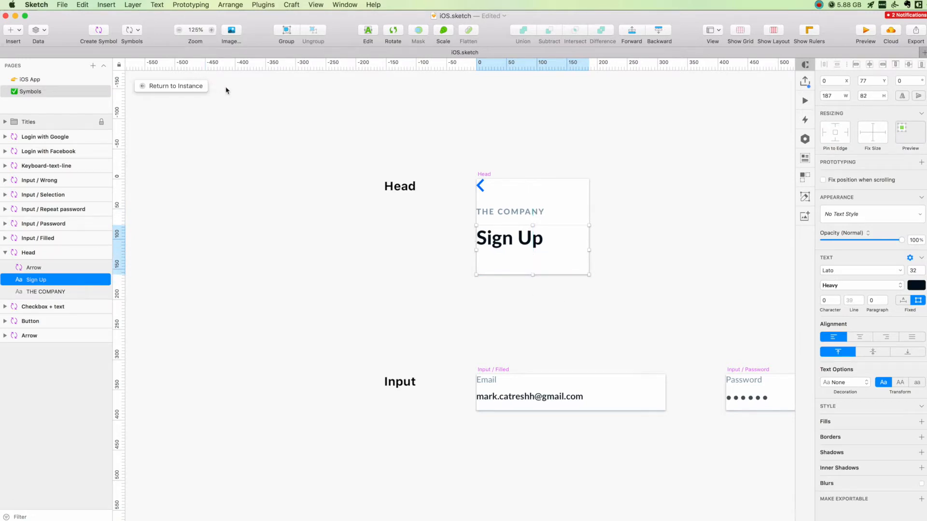
click(201, 88)
Set the Head symbol's title line spacing to 43, matching the original title on the Forgot Password - Error screen
double_click(734, 262)
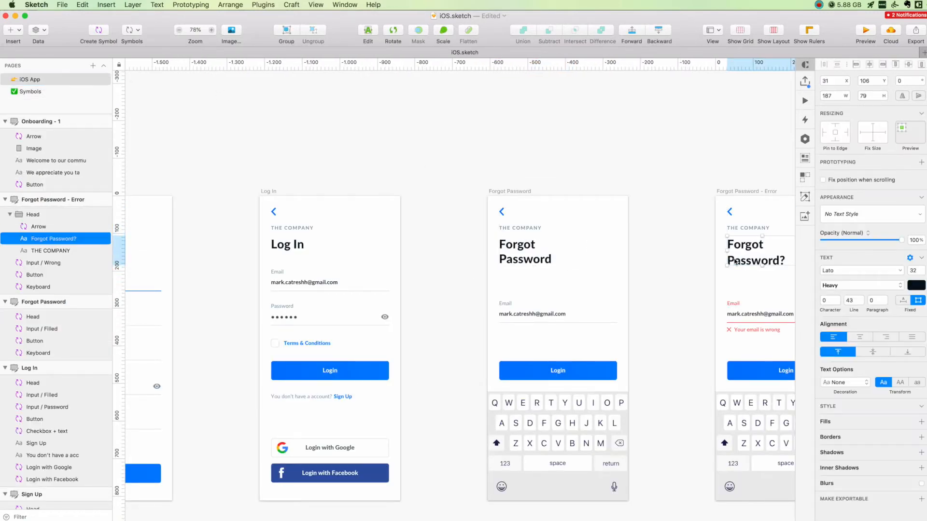
double_click(558, 257)
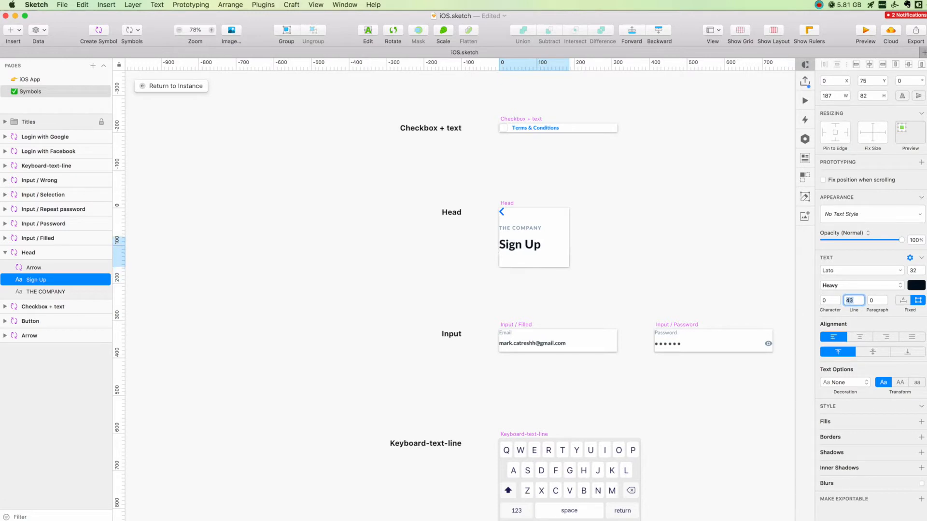
click(197, 87)
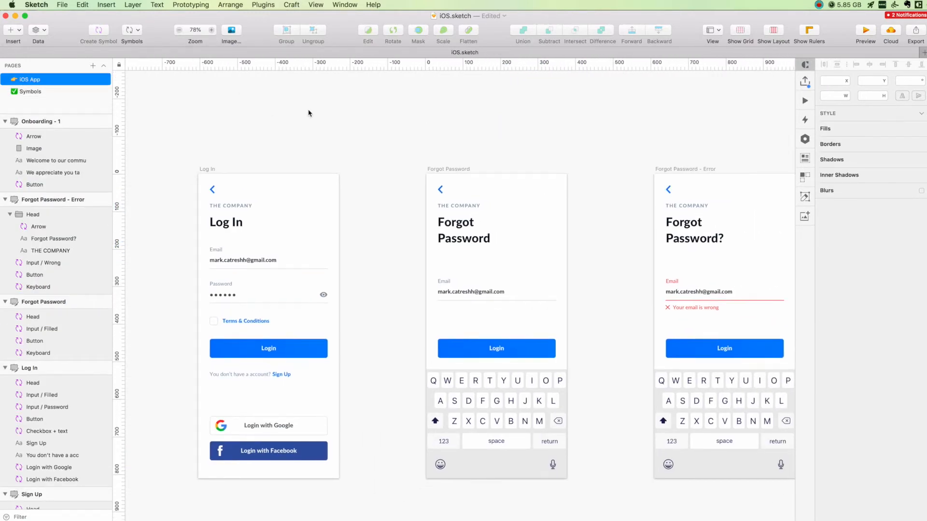
Replace the Head group on the Forgot Password - Error screen with the Head symbol titled Forgot Password
scroll(309, 113, right, 3)
scroll(309, 113, up, 3)
scroll(308, 113, down, 5)
scroll(309, 113, up, 2)
scroll(309, 113, right, 2)
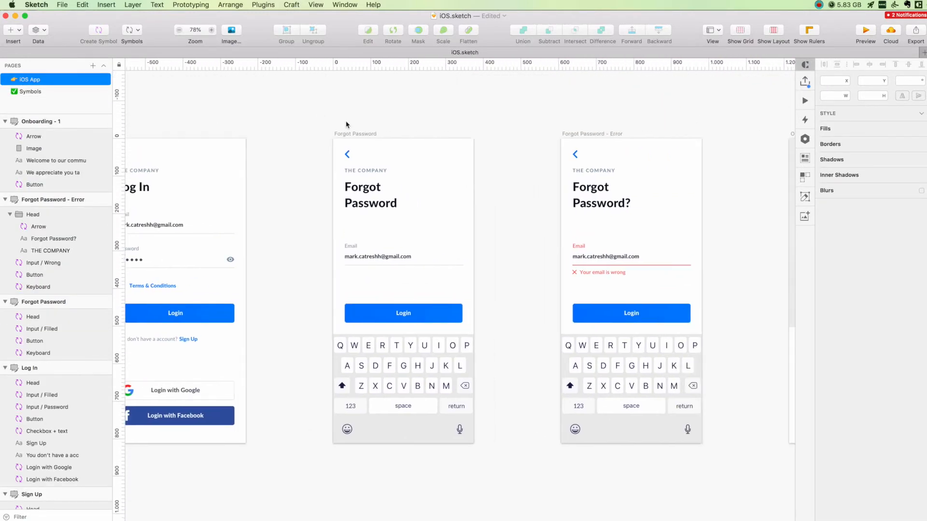
click(600, 175)
key(super+v)
key(Escape)
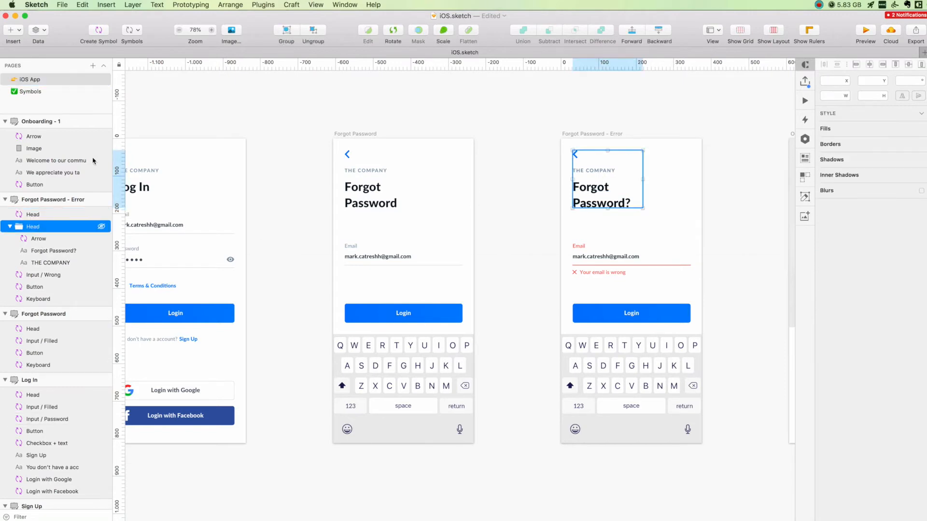
key(Delete)
Check the Onboarding - 1 screen's heading, description text and button for elements still to convert into symbols
scroll(307, 109, left, 2)
scroll(306, 110, down, 2)
scroll(306, 110, right, 10)
scroll(306, 110, up, 2)
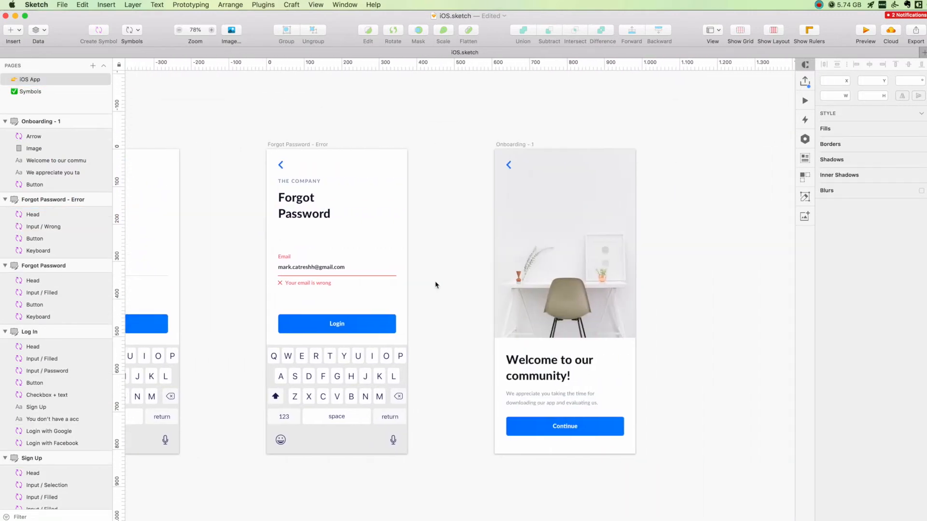
click(571, 367)
click(677, 309)
scroll(677, 310, down, 1)
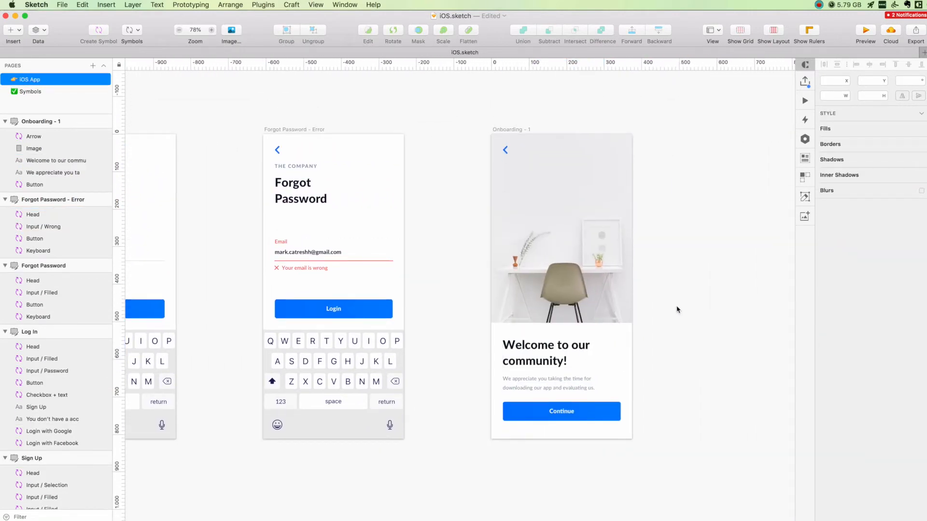
click(569, 378)
click(668, 266)
click(583, 411)
scroll(557, 136, left, 3)
click(558, 145)
Sort all layers of the Forgot Password - Error screen by their Y position with SketchCleaner
scroll(559, 146, left, 6)
drag(611, 143, 719, 376)
click(268, 6)
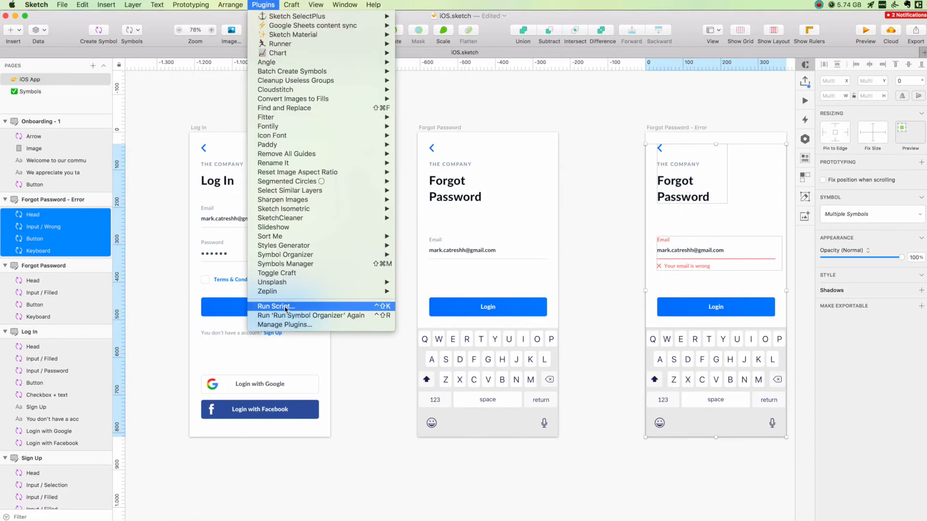
mouse_move(308, 220)
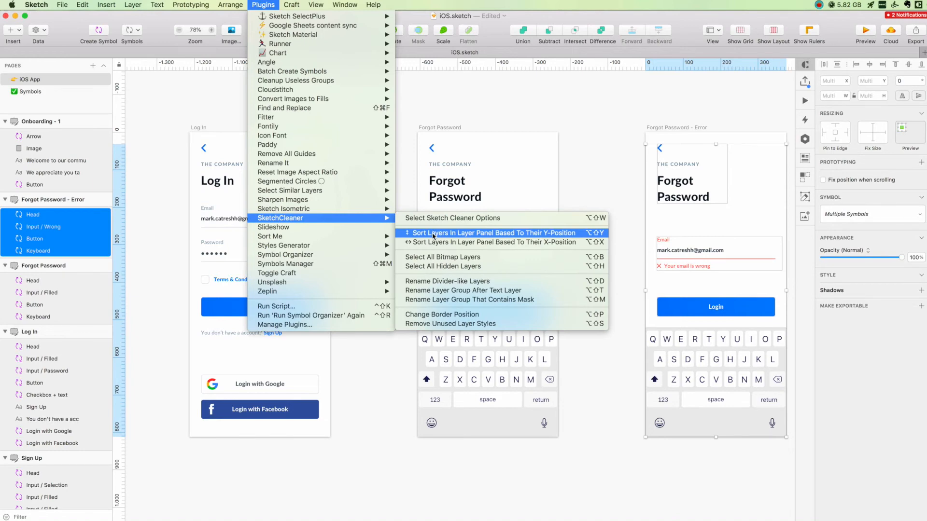
click(433, 232)
Sort the layers of the Forgot Password screen and the Log In screen by their Y position
mouse_move(414, 134)
mouse_down()
mouse_move(475, 213)
mouse_move(533, 384)
mouse_up()
click(260, 5)
click(290, 316)
click(140, 124)
scroll(210, 102, left, 2)
drag(233, 121, 358, 407)
click(263, 4)
click(309, 316)
Sort all layers of the Sign Up screen by their Y position
click(218, 207)
scroll(217, 206, left, 8)
drag(386, 129, 504, 400)
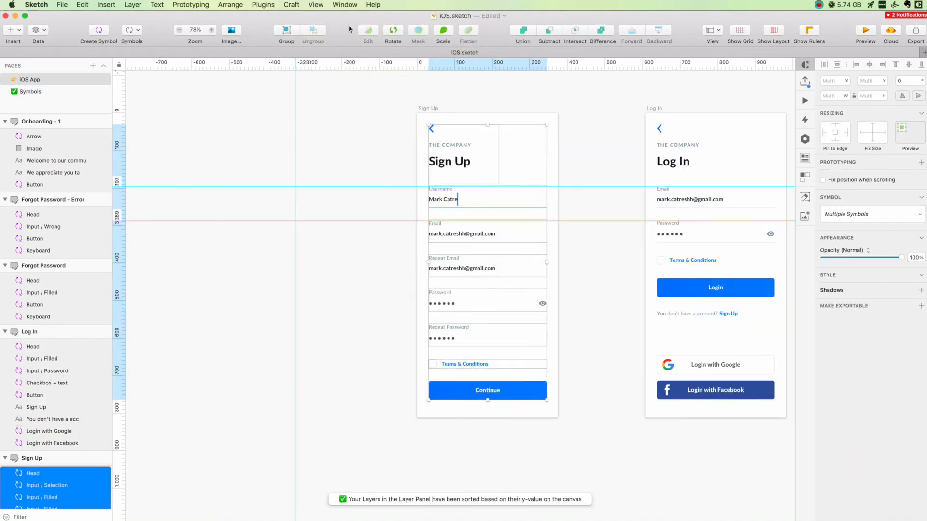
click(252, 3)
mouse_move(293, 282)
click(311, 316)
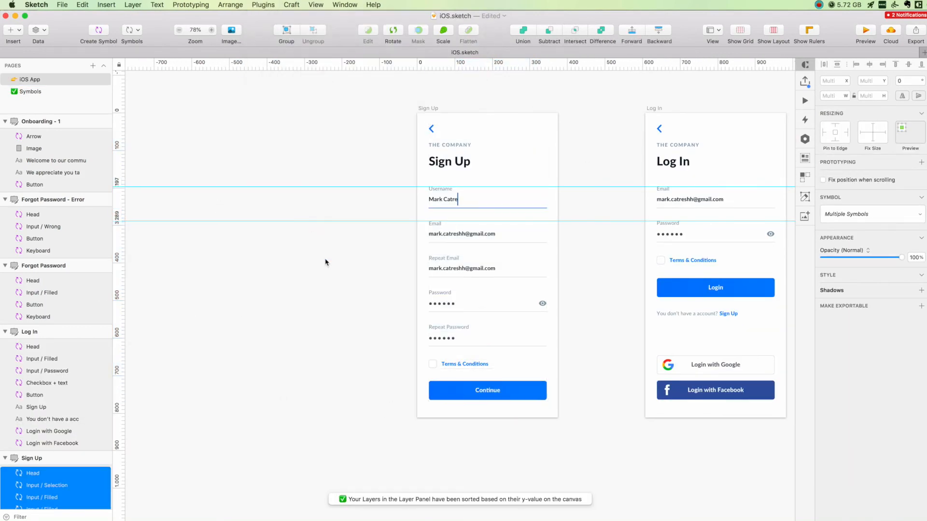
Look over all five app screens side by side
click(326, 262)
scroll(328, 255, right, 8)
scroll(659, 100, up, 1)
scroll(659, 100, down, 4)
scroll(660, 100, right, 5)
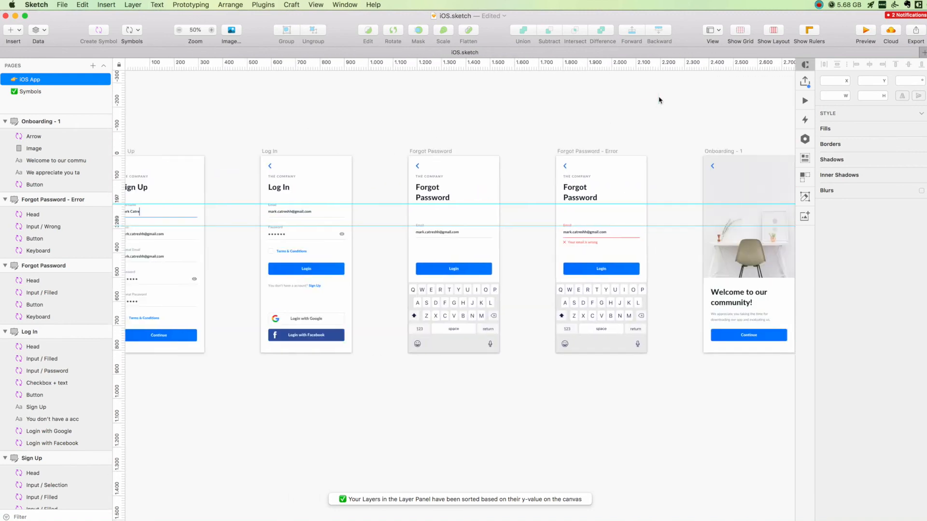
scroll(659, 100, down, 2)
scroll(381, 125, up, 3)
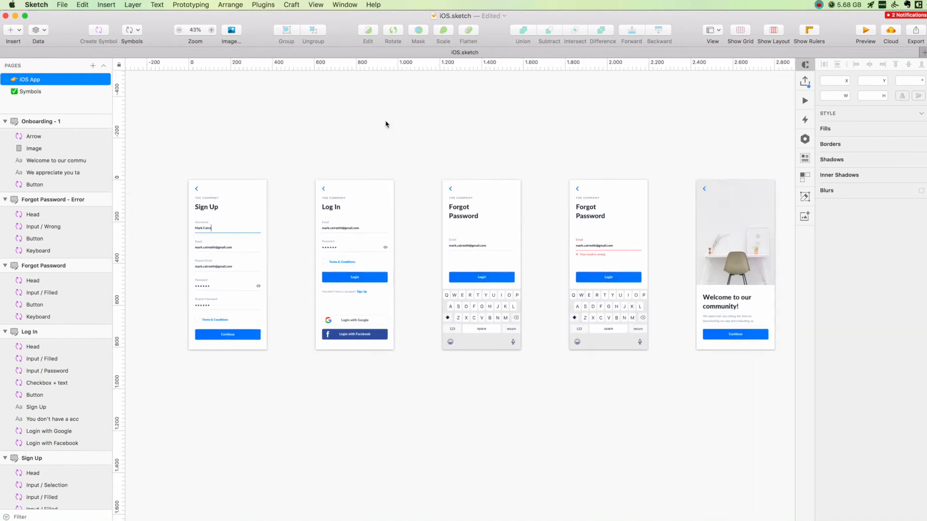